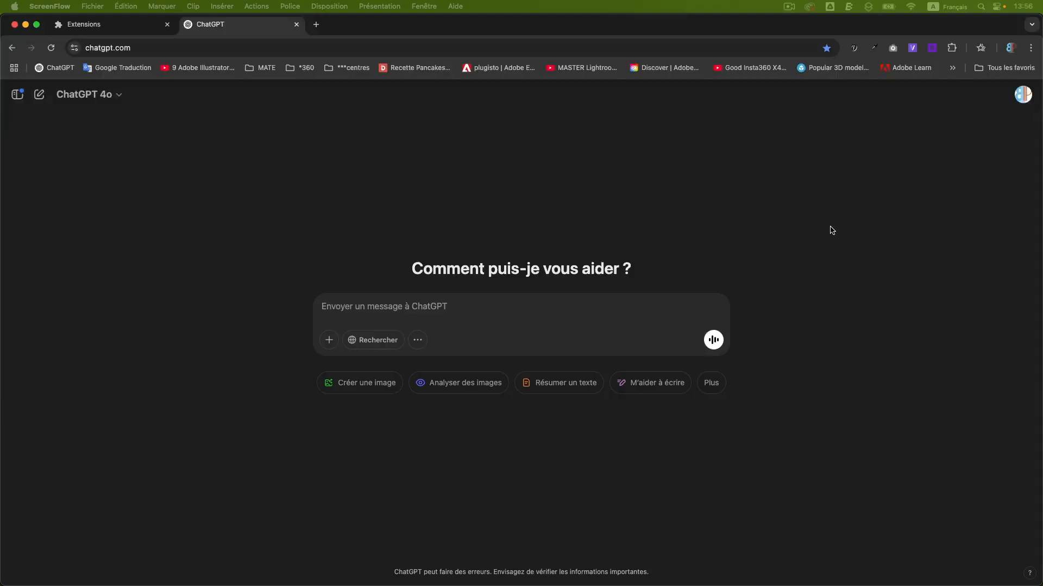
View the installed Chrome extensions and highlight the name of the SVG Export extension.
left_click(127, 32)
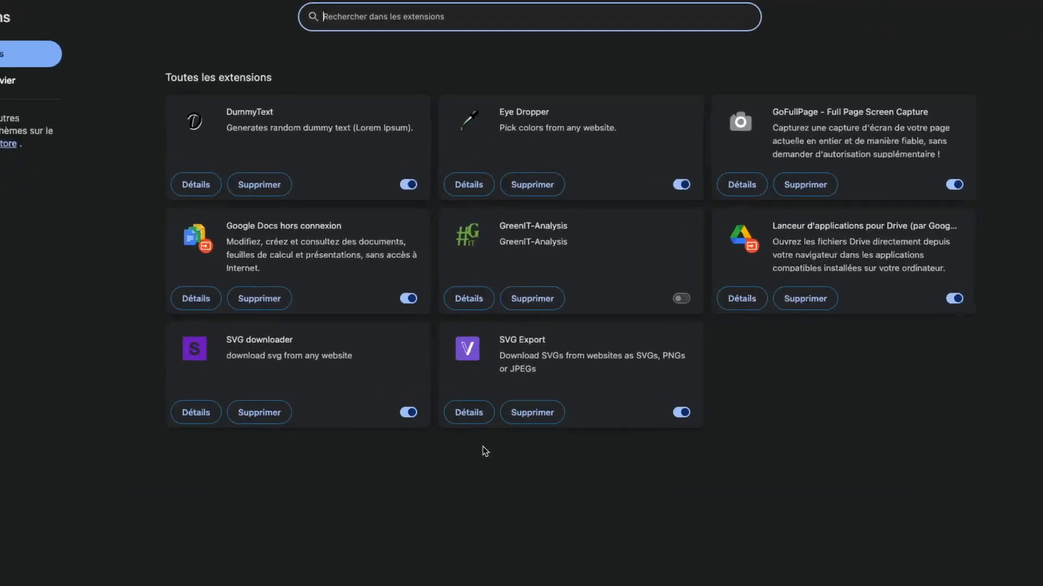
left_click(519, 341)
left_click_drag(547, 342, 500, 339)
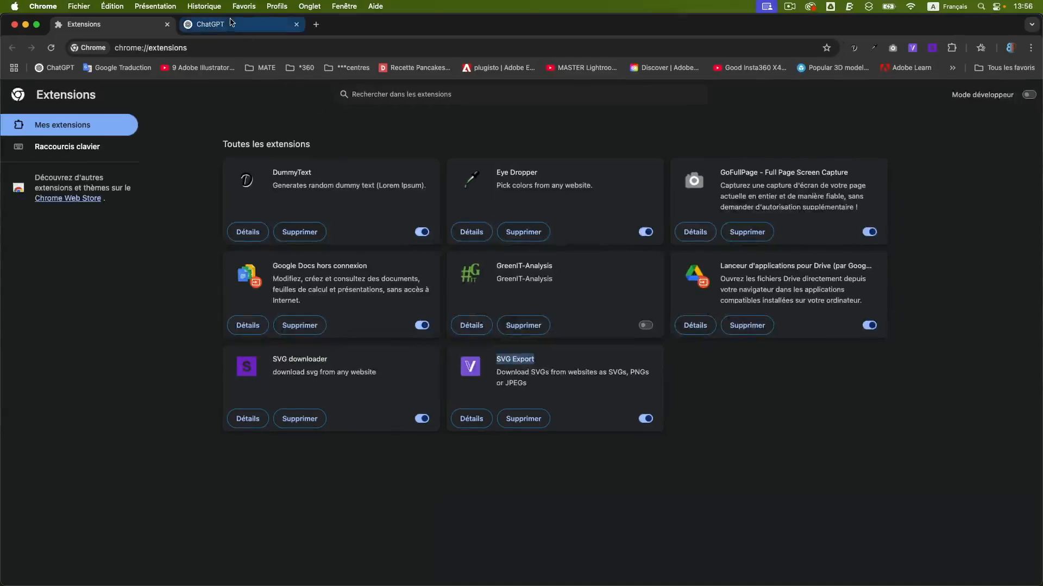
Run the SVG Export extension on the ChatGPT home page and select all of the extracted icons.
left_click(232, 24)
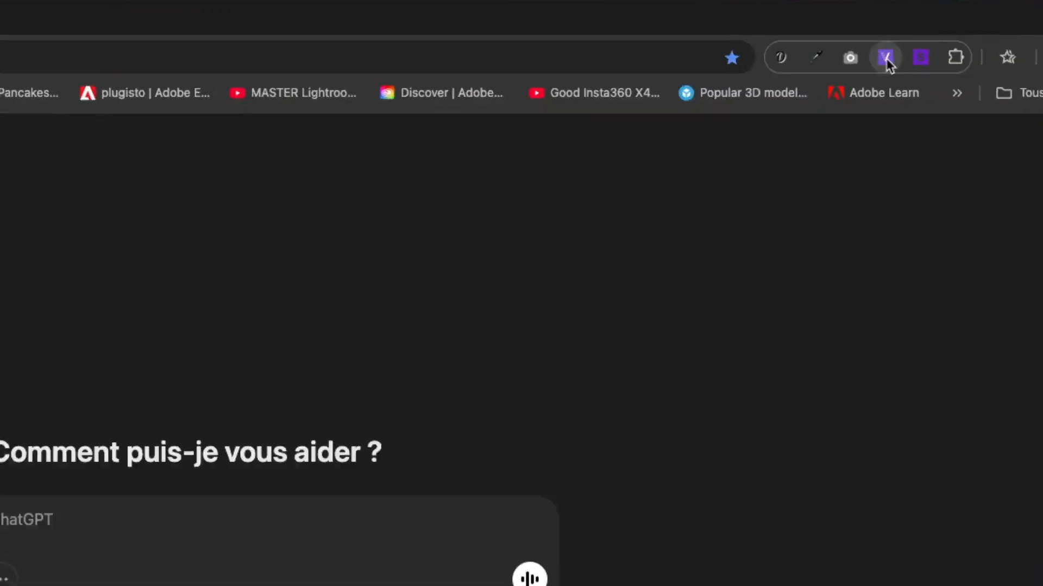
left_click(886, 60)
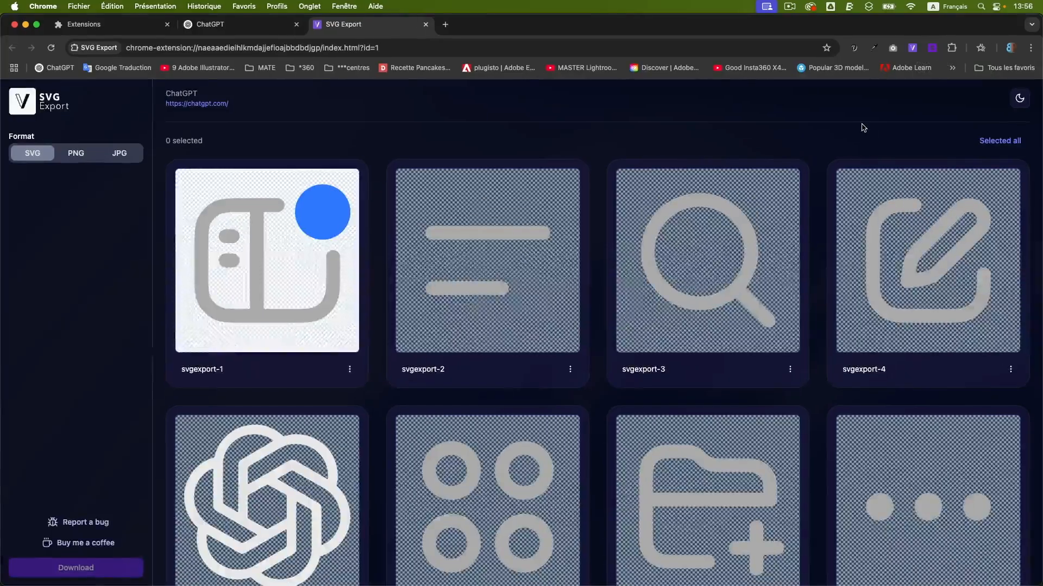
scroll(864, 127, "down", 8)
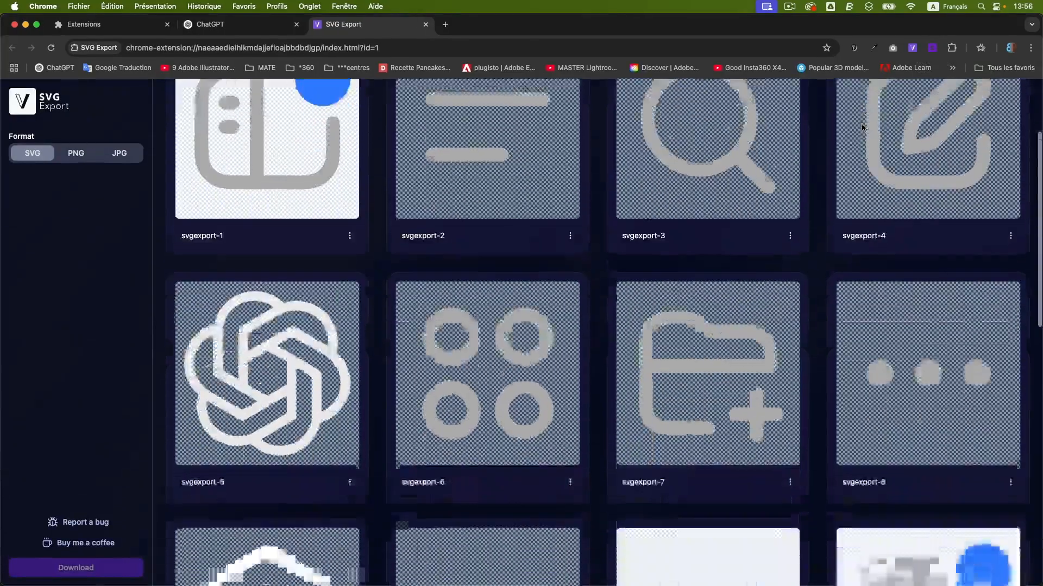
scroll(864, 128, "up", 6)
scroll(863, 129, "up", 3)
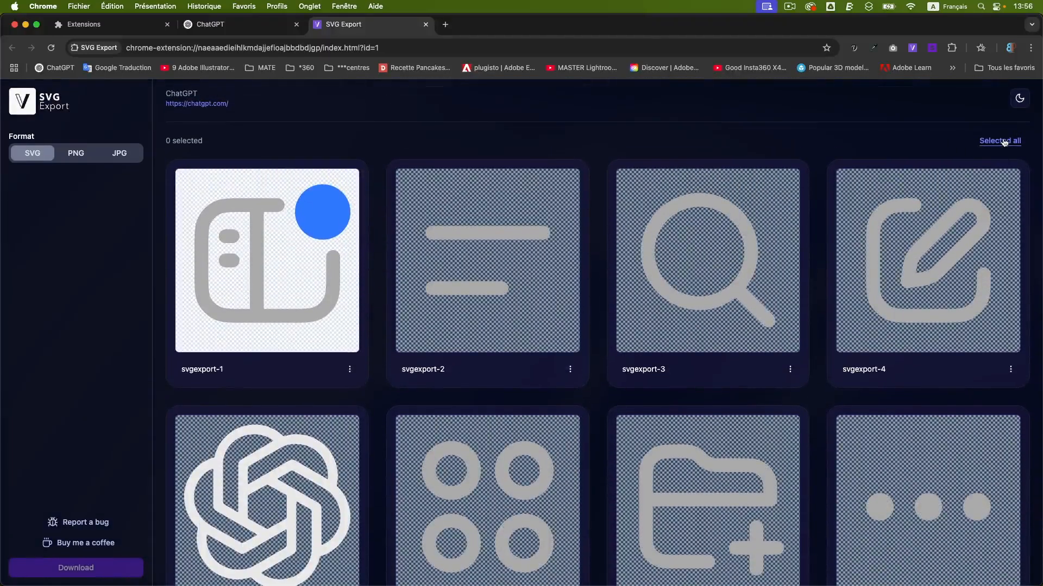
left_click(1007, 141)
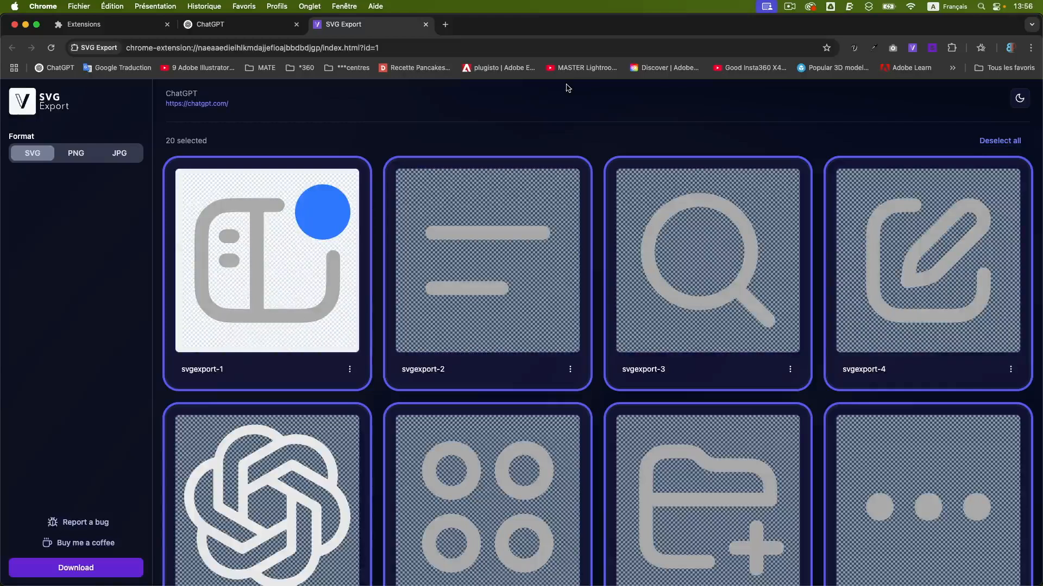
Return to the ChatGPT page and send the message "meteo".
left_click(256, 29)
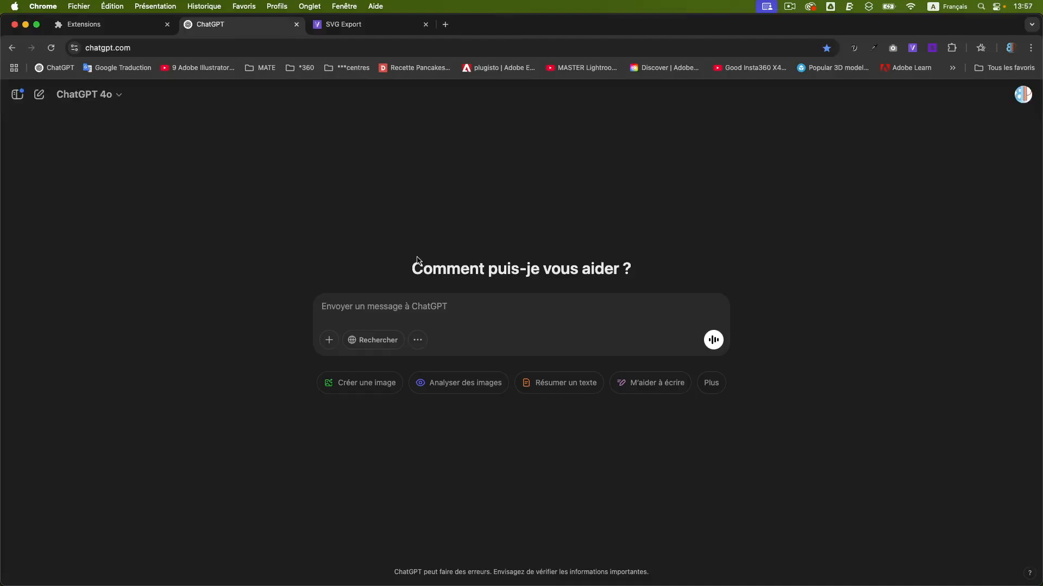
type("meteo")
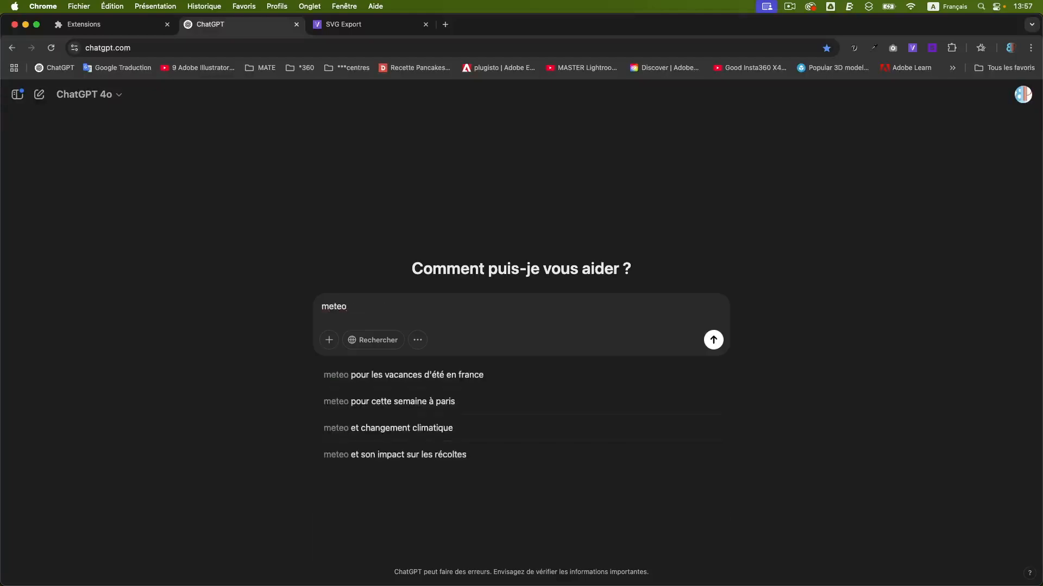
key("Return")
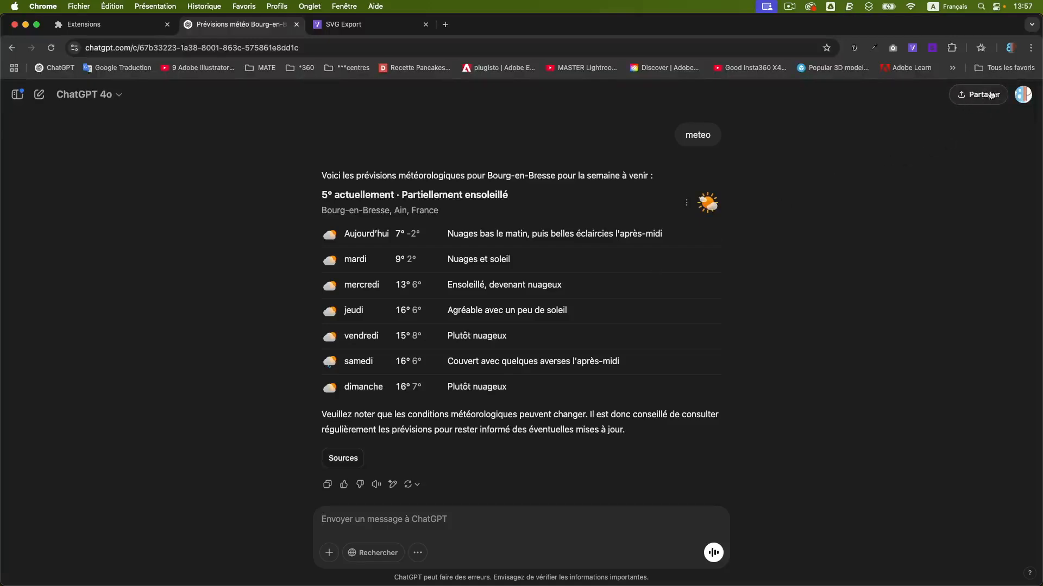
scroll(835, 221, "down", 1)
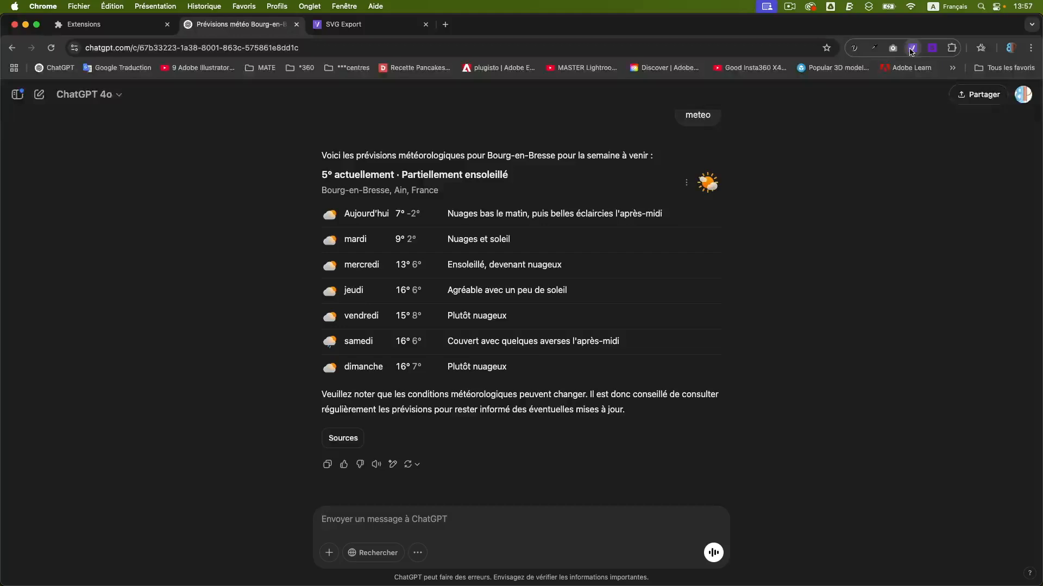
Run the SVG Export extension on the weather conversation and browse the graphics it extracts.
left_click(912, 48)
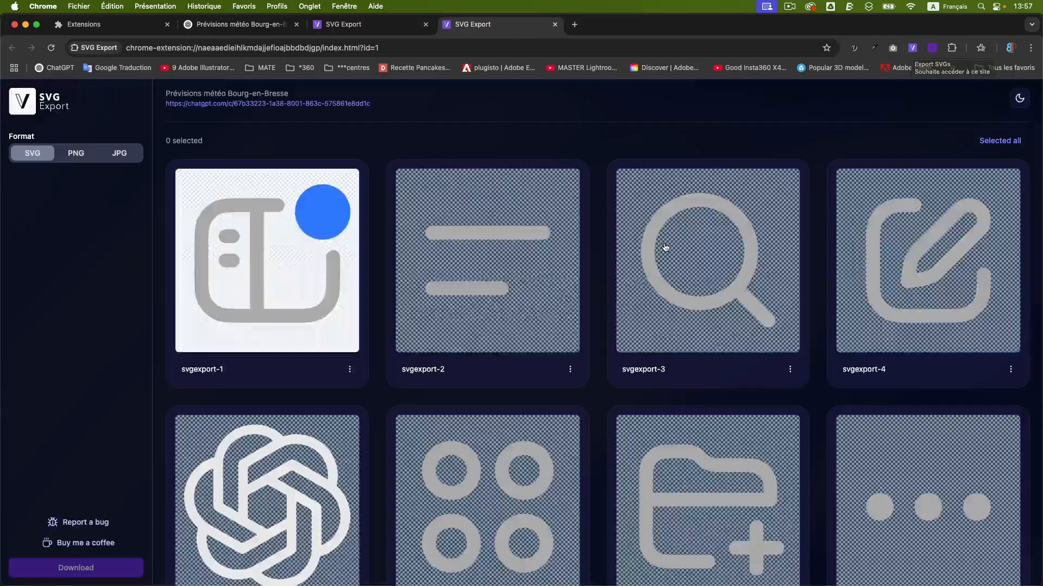
scroll(665, 247, "down", 15)
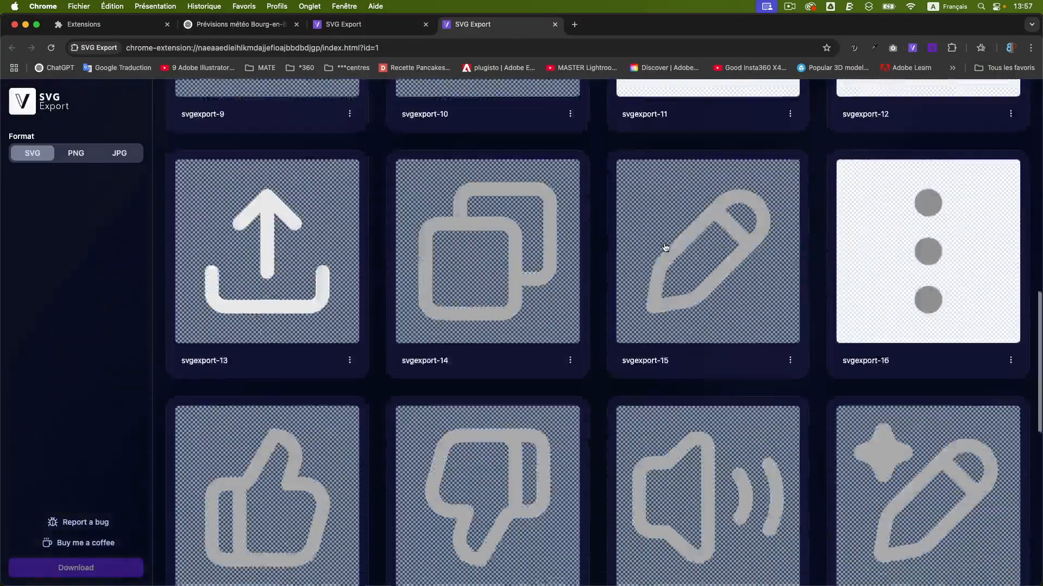
scroll(665, 245, "up", 15)
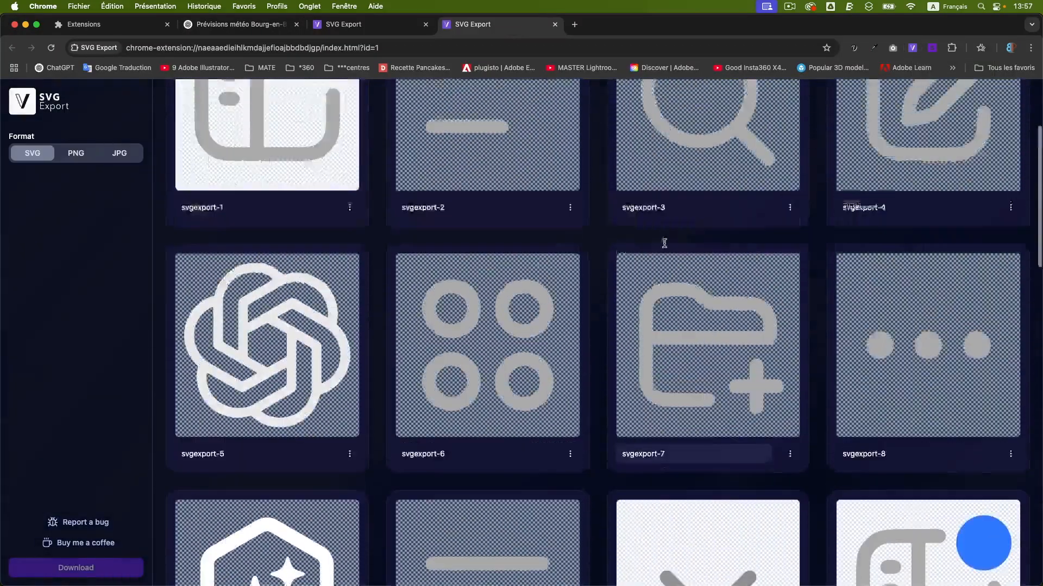
scroll(665, 243, "up", 3)
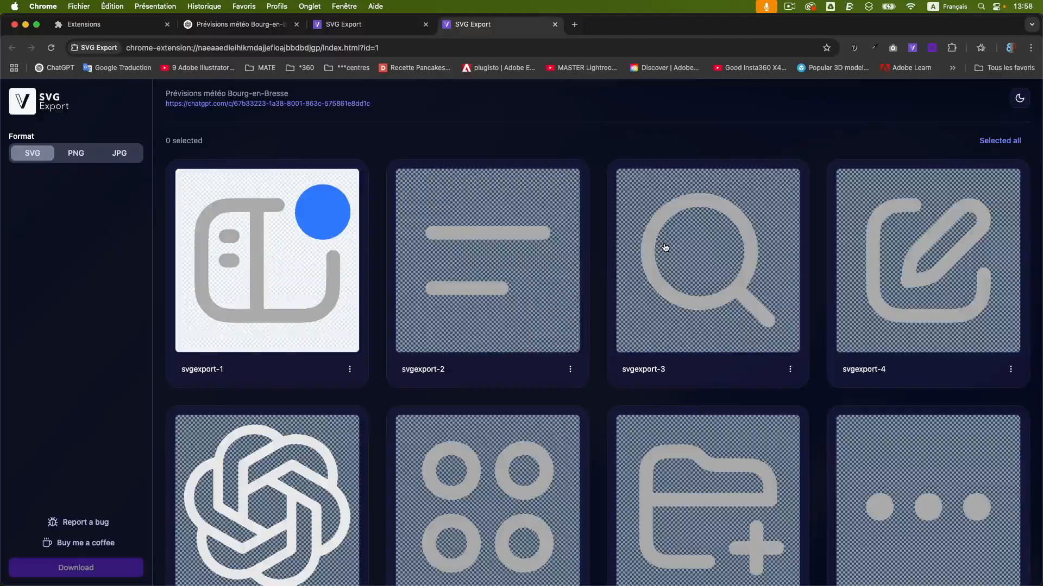
Switch to Pixelmator Pro and look at the insertion options for the habillage-Chap-GPT document, without inserting anything.
key("super+Tab")
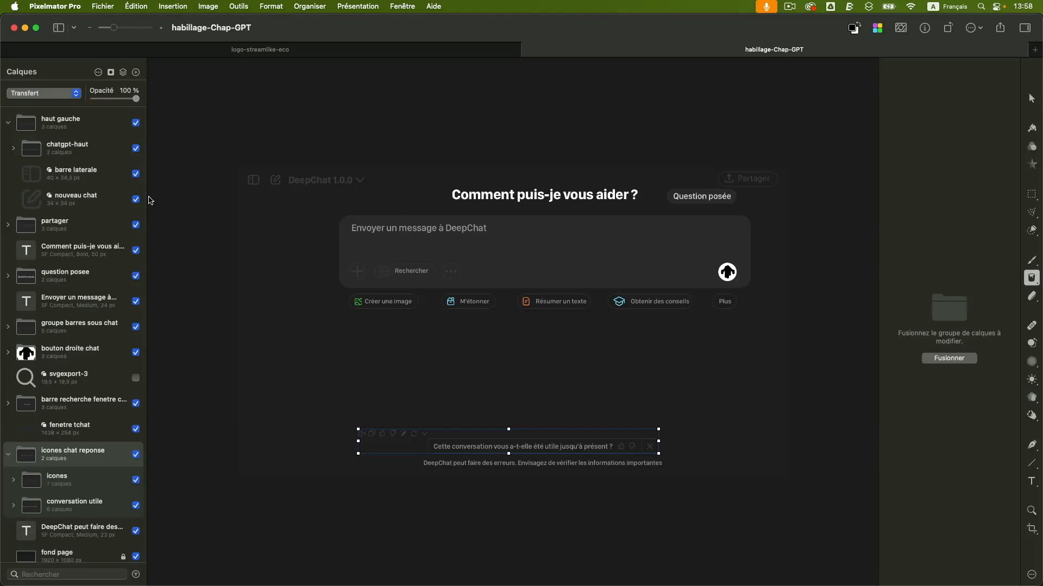
left_click(174, 6)
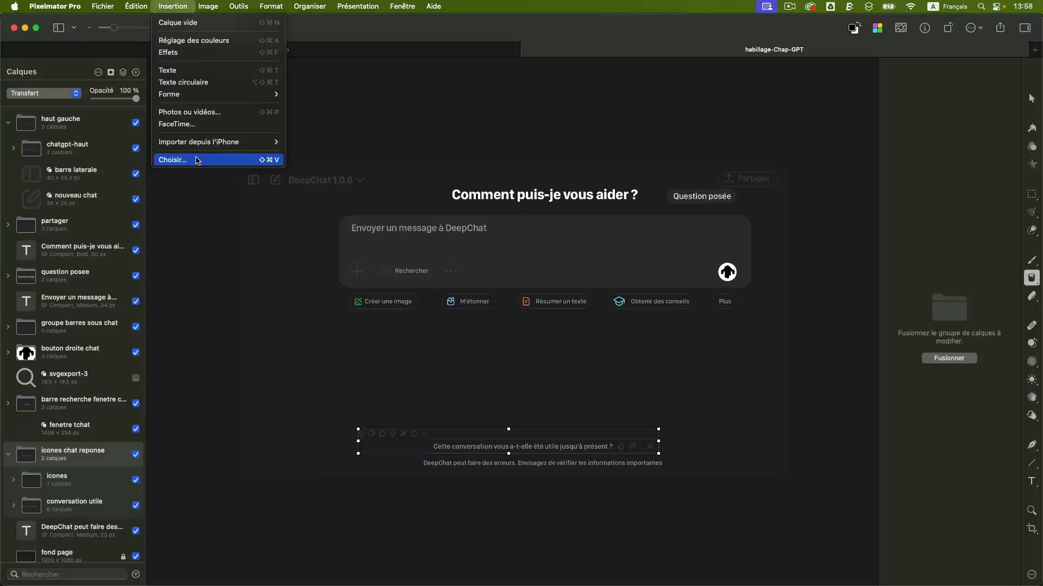
left_click(231, 248)
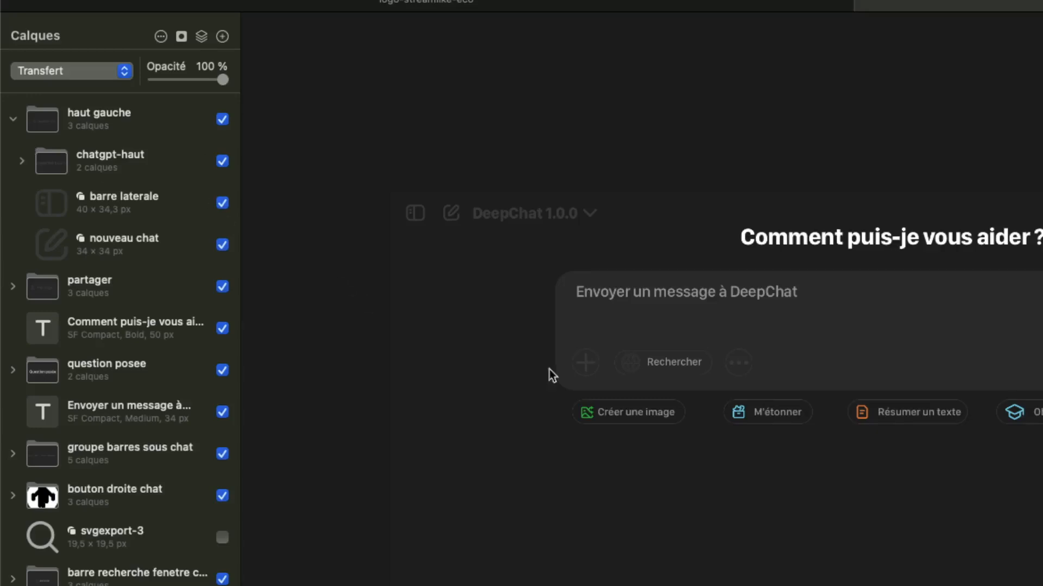
Inspect the "Envoyer un message à..." text layer and show the subgroups of the "groupe barres sous chat" layer group.
scroll(150, 261, "down", 1)
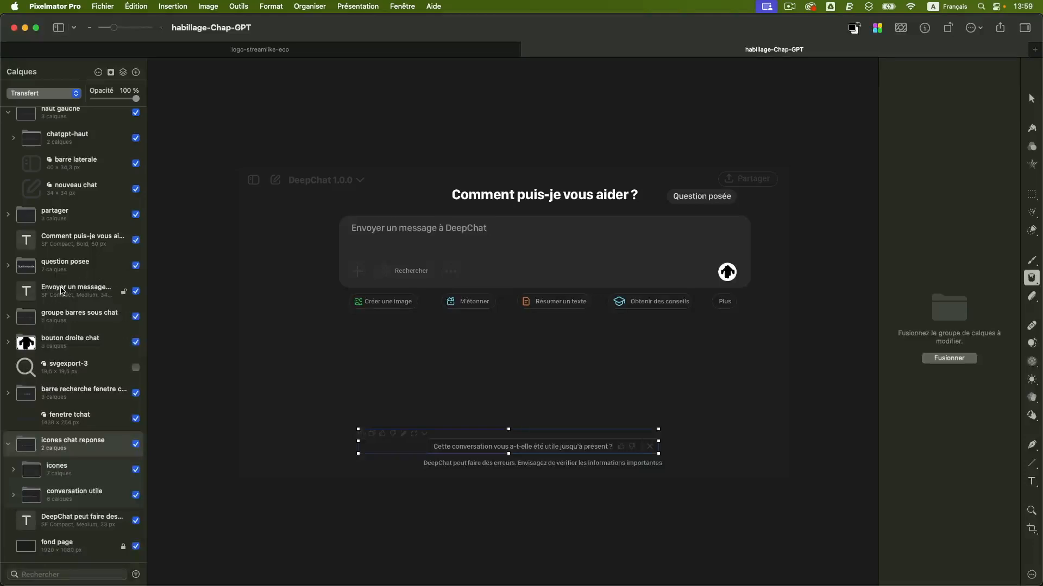
left_click(61, 291)
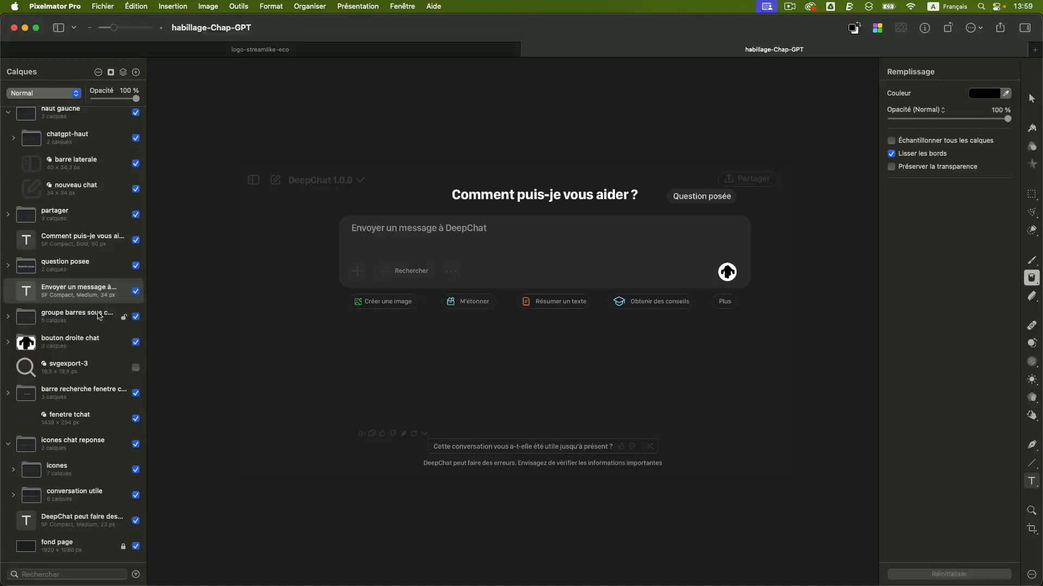
left_click(97, 316)
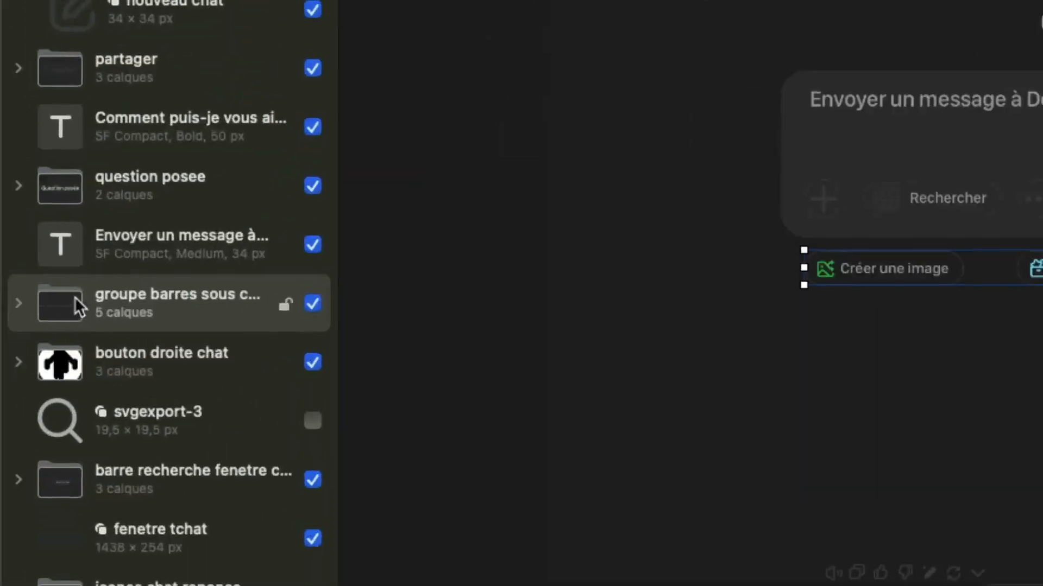
left_click(19, 304)
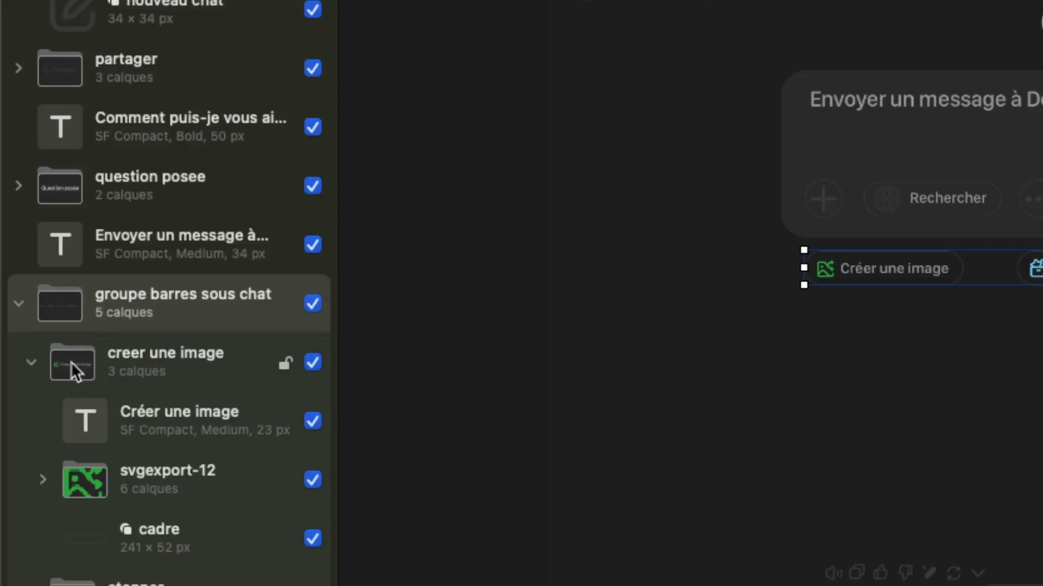
left_click(31, 362)
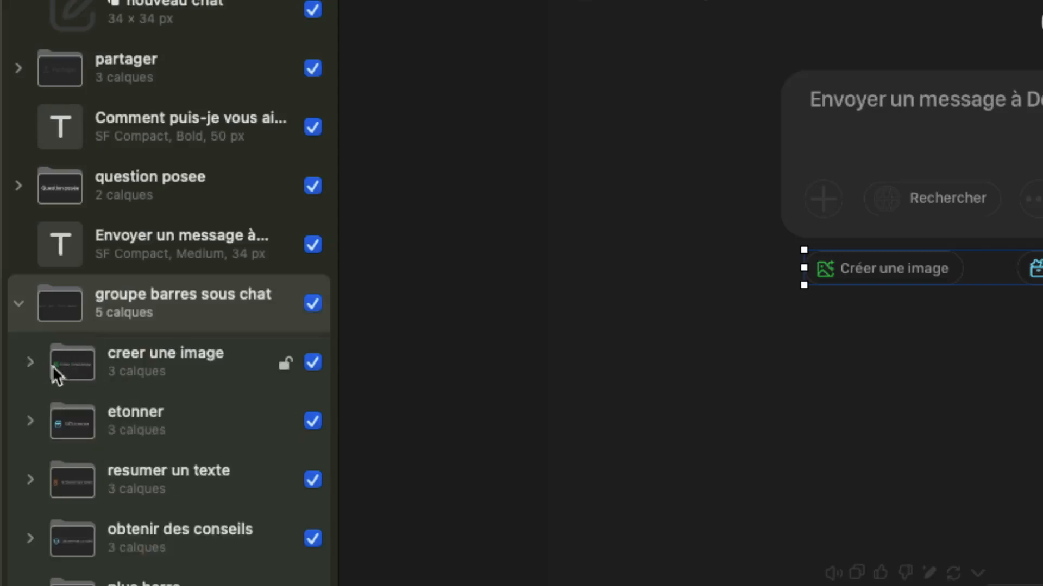
Examine the "creer une image" group's text layer, svgexport-12 icon paths and cadre shape.
left_click(85, 362)
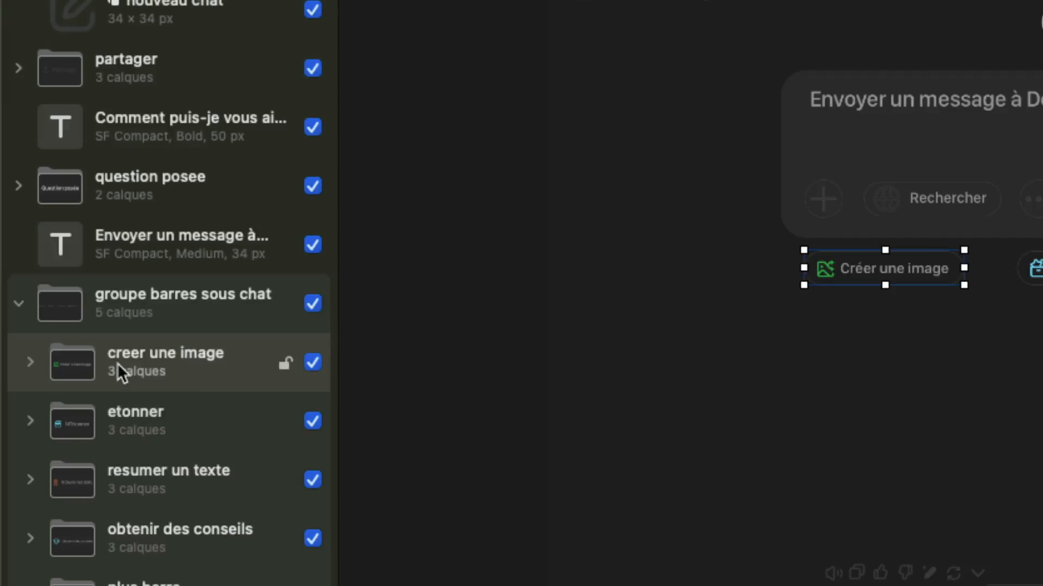
left_click(31, 362)
left_click(147, 429)
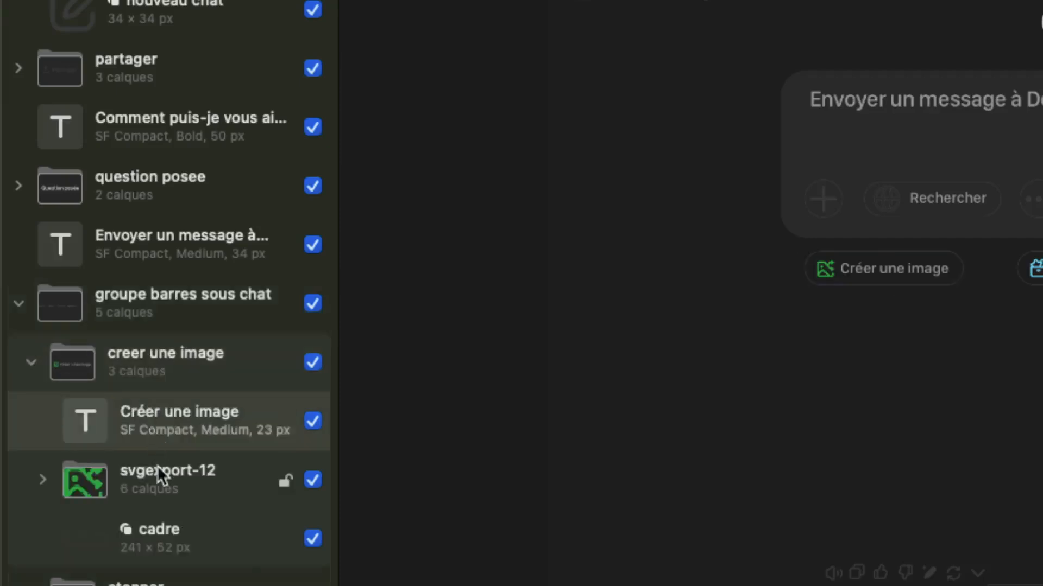
left_click(158, 465)
scroll(158, 464, "down", 5)
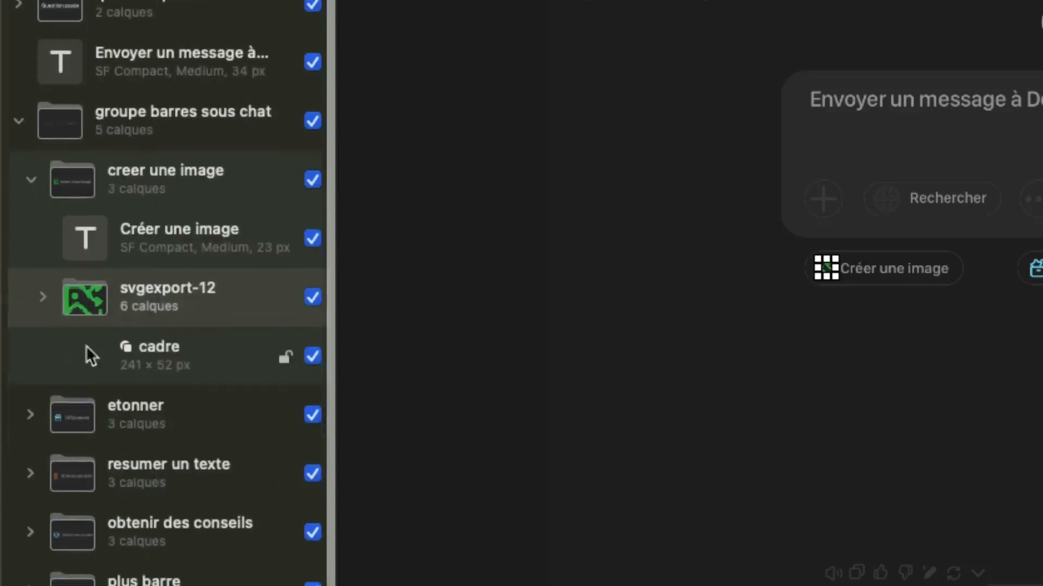
left_click(43, 296)
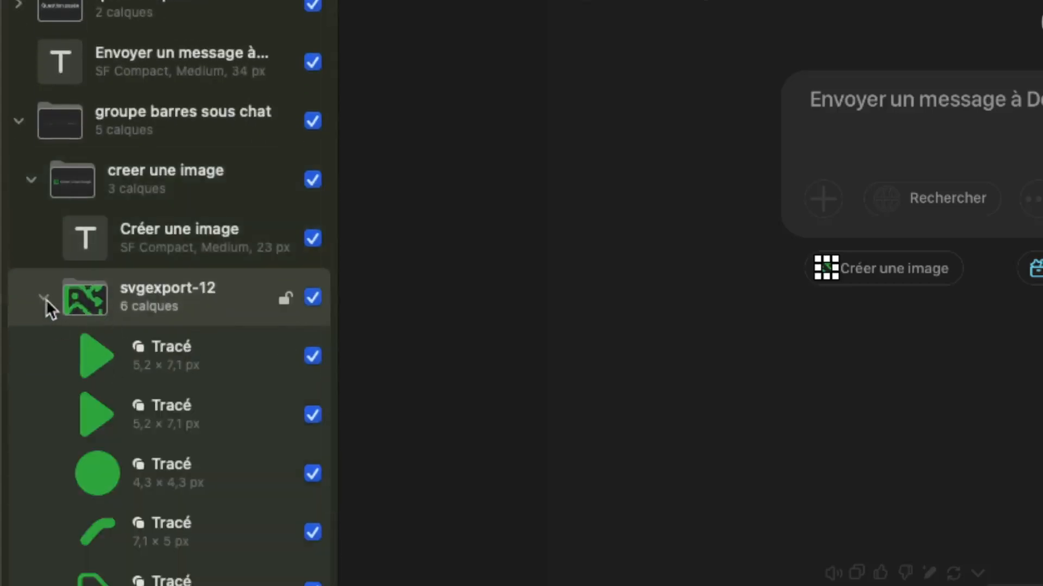
left_click(43, 297)
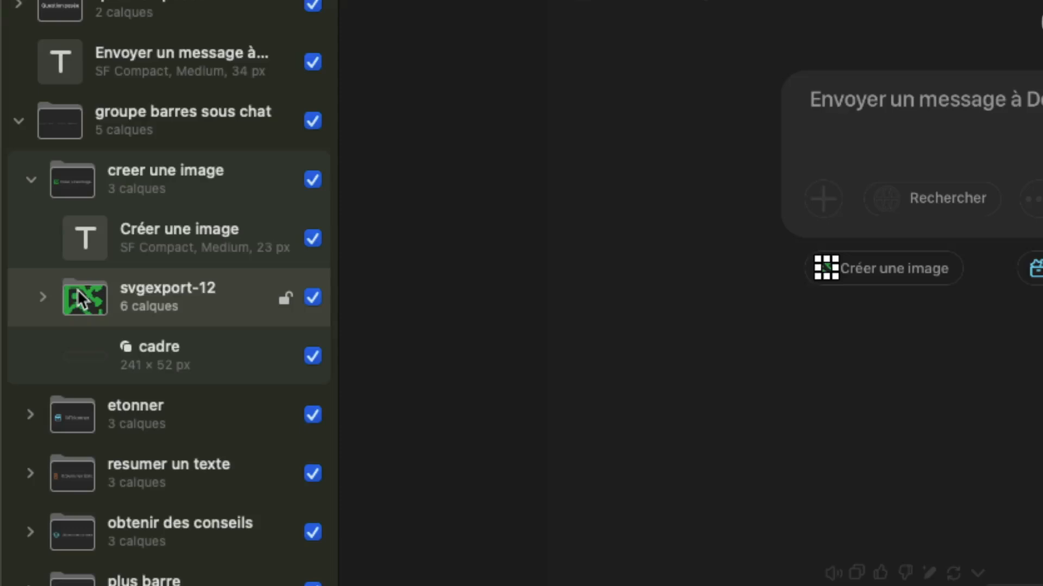
left_click(144, 356)
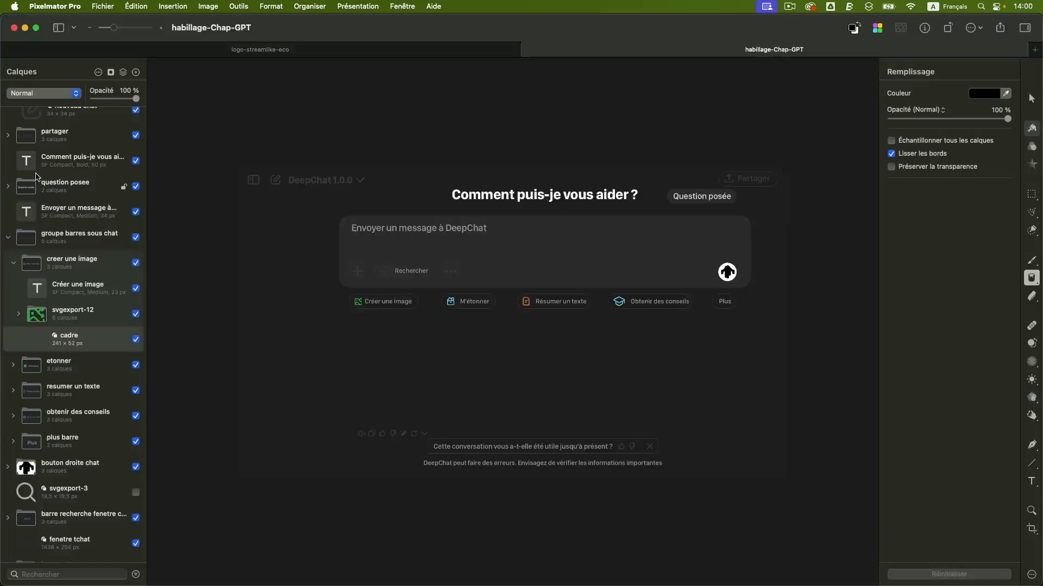
Review the document's export settings with the Projet Motion format, and close them without exporting.
left_click(111, 6)
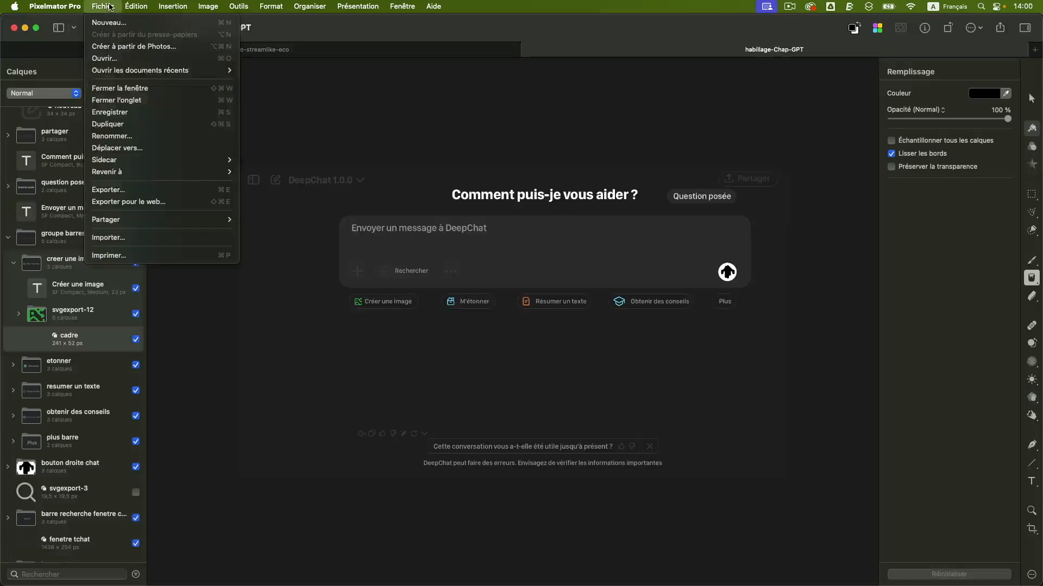
left_click(123, 189)
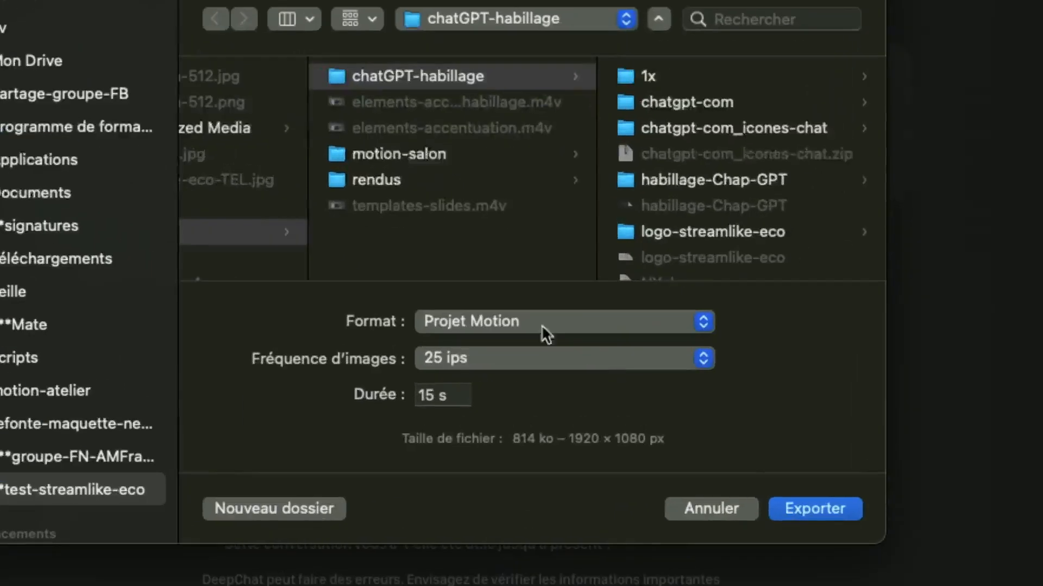
left_click(497, 321)
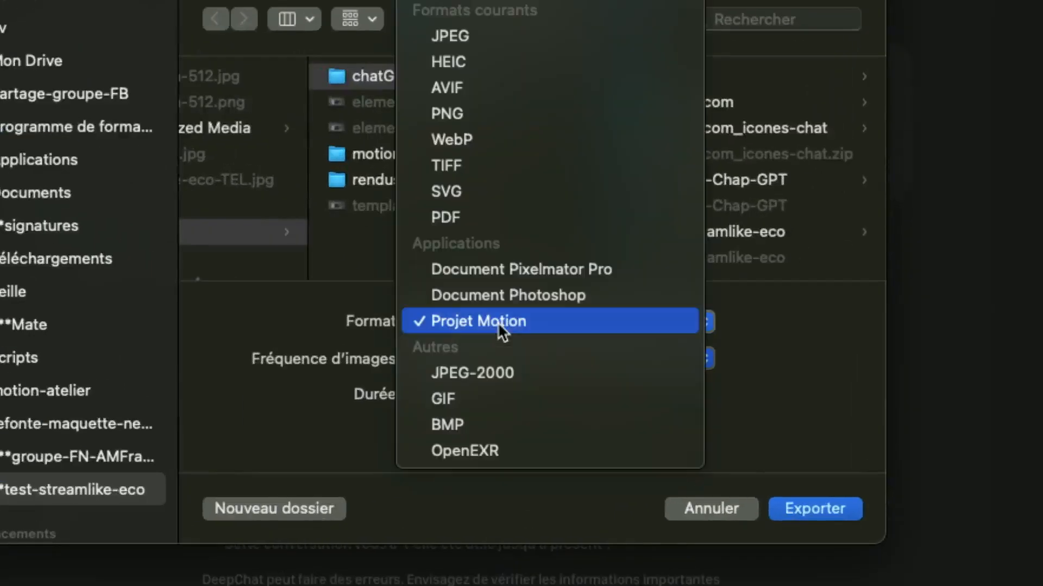
left_click(497, 321)
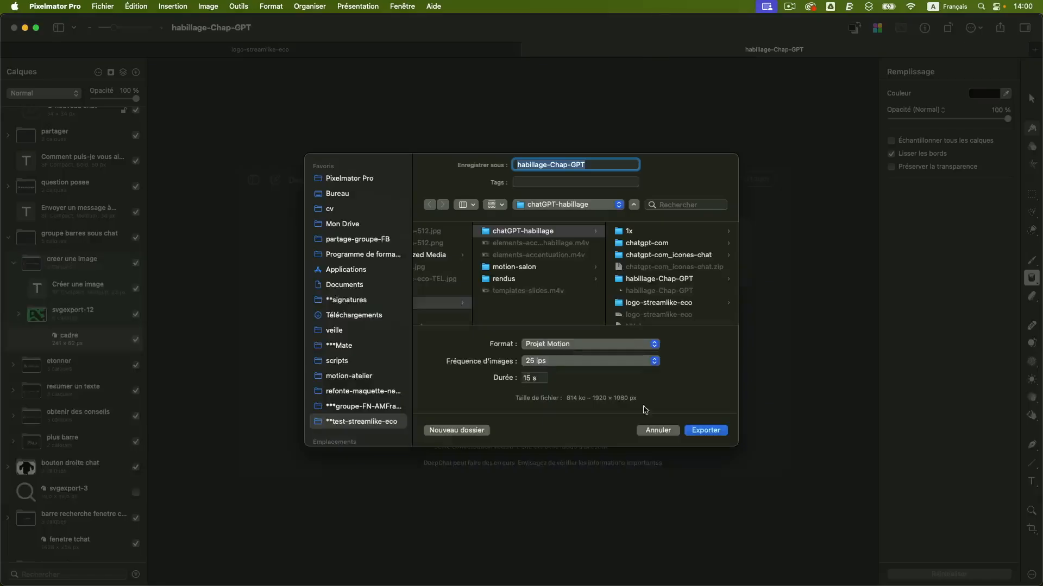
left_click(658, 430)
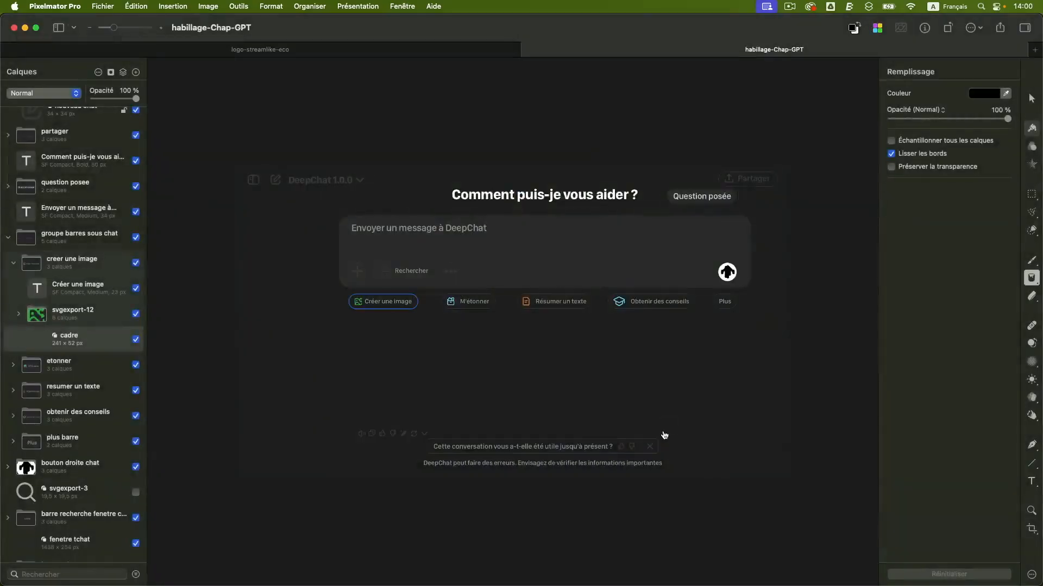
Switch to Motion and inspect the "groupe barres sous chat" group's subgroups and its "Lier PosY Barre recherche copie" behavior.
key("super+Tab")
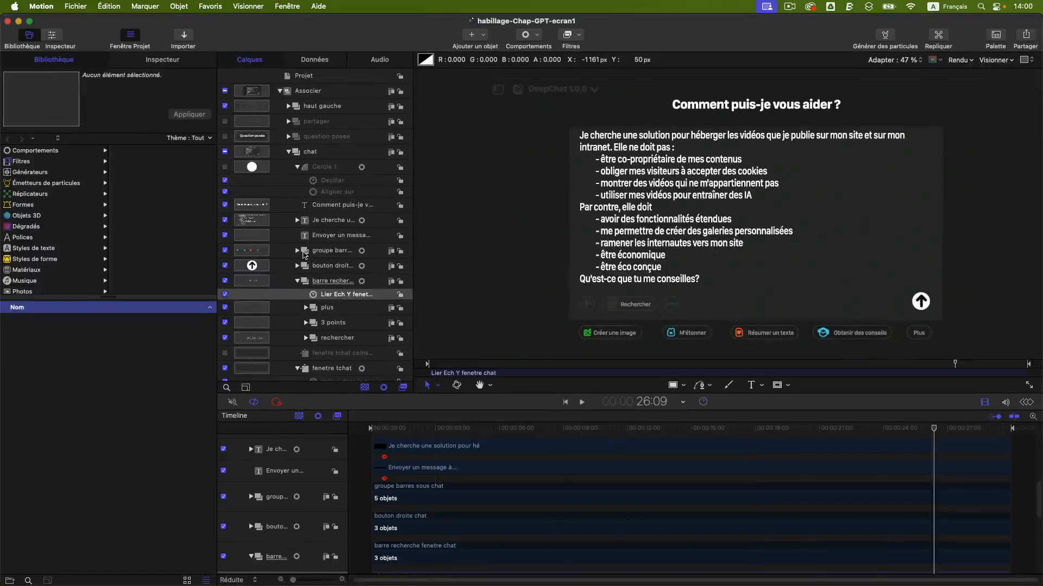
left_click(303, 253)
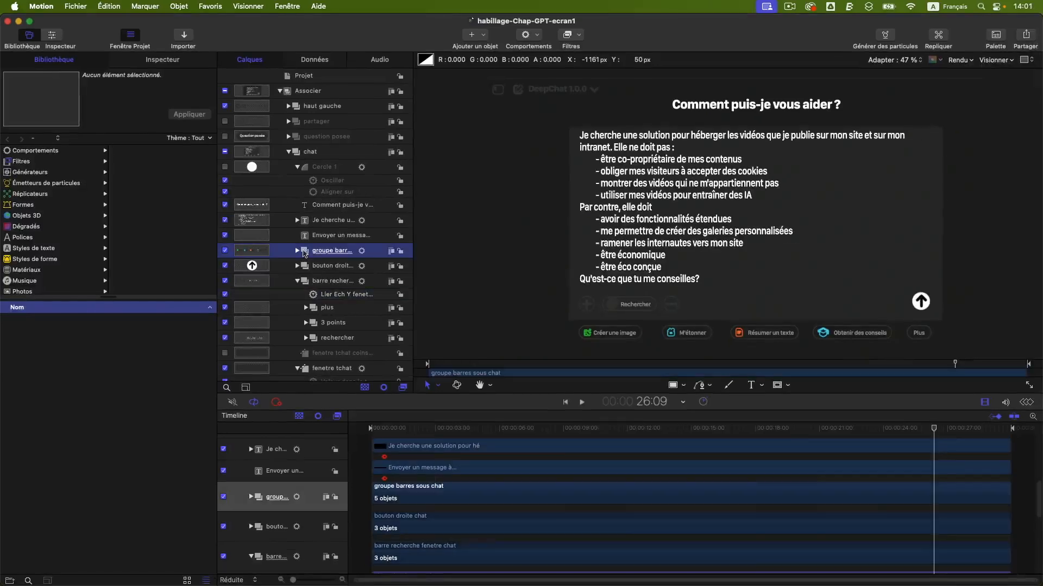
left_click(297, 251)
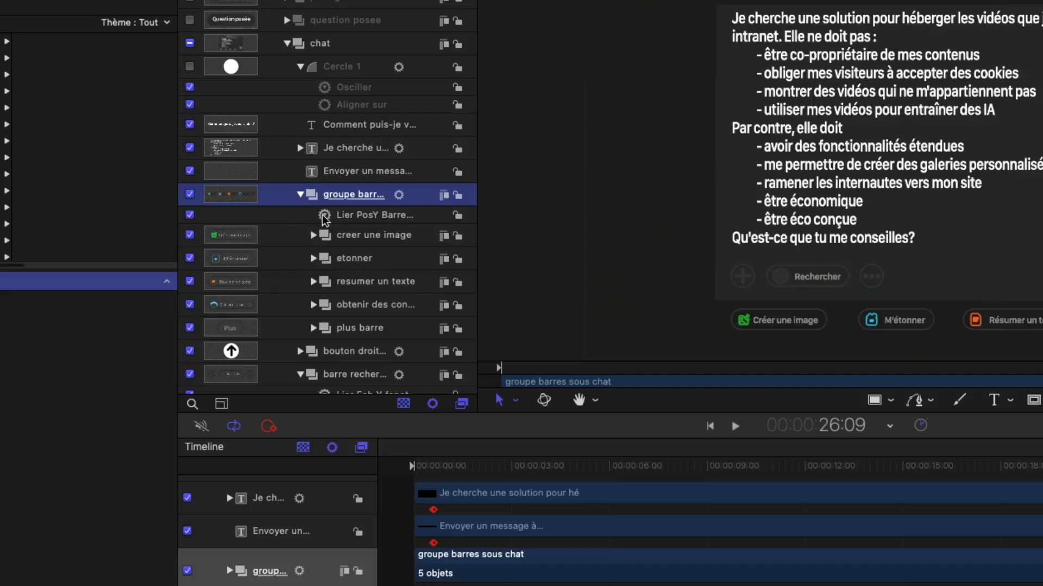
left_click(328, 216)
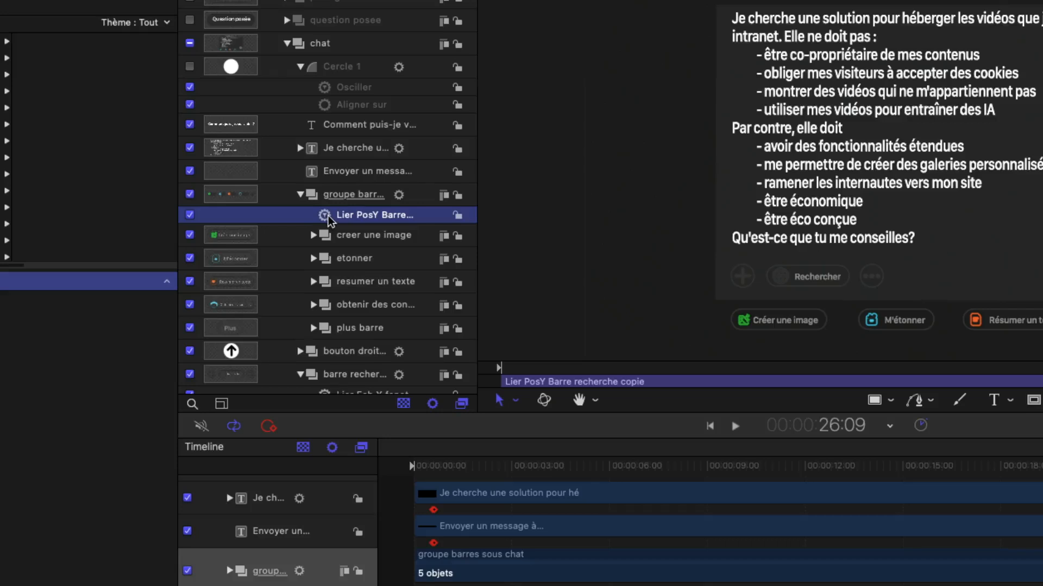
Examine the "Lier Ech Y fenetre chat" behavior of the search bar group and the "Valeur dans le temps" behavior of "fenetre tchat".
scroll(328, 216, "down", 5)
left_click(326, 250)
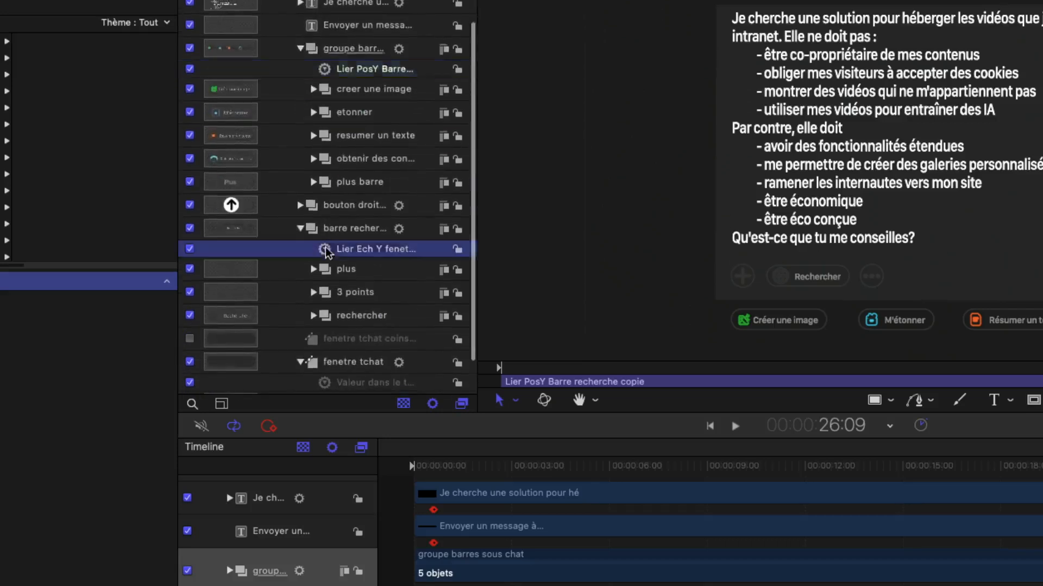
scroll(342, 277, "down", 2)
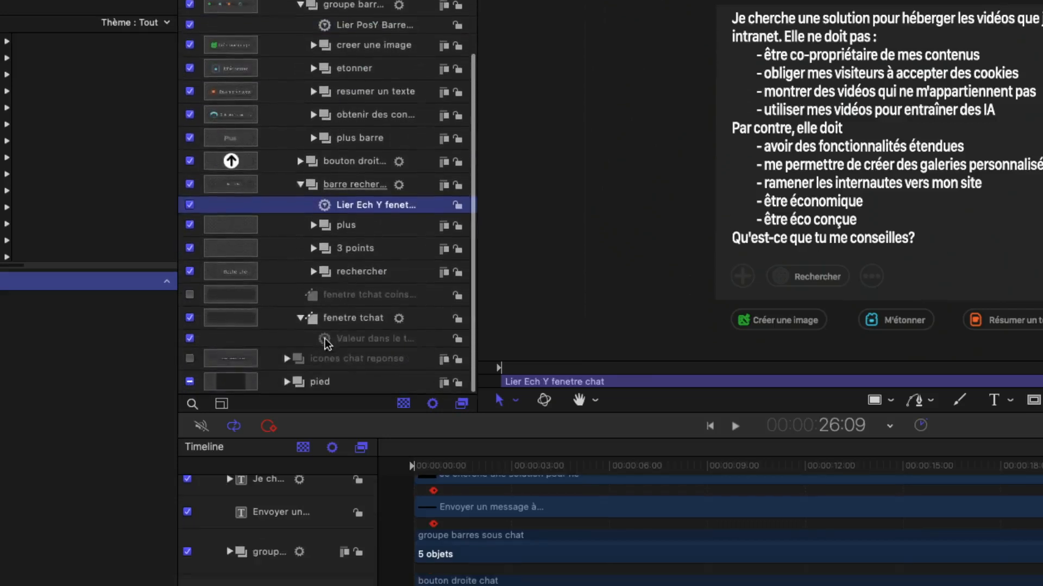
left_click(326, 340)
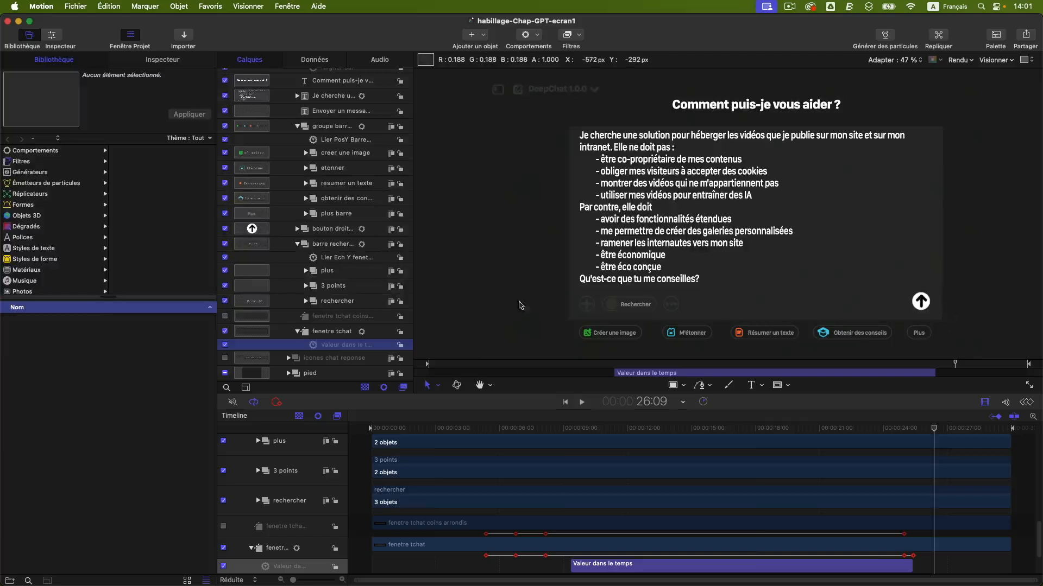
Bring the second open Motion project, habillage-Chap-GPT-ecran2, to the front.
key("ctrl+Down")
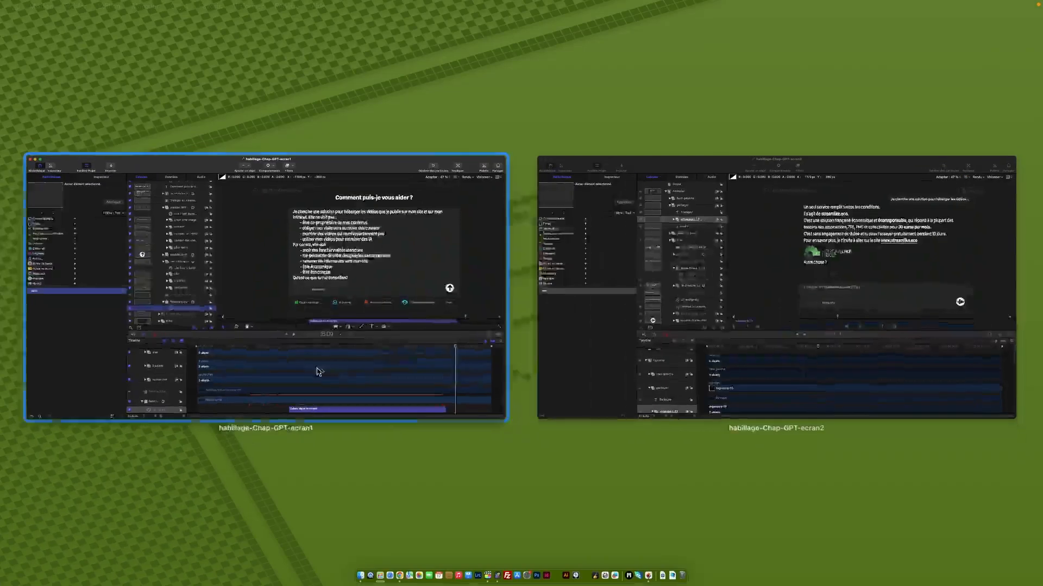
left_click(601, 292)
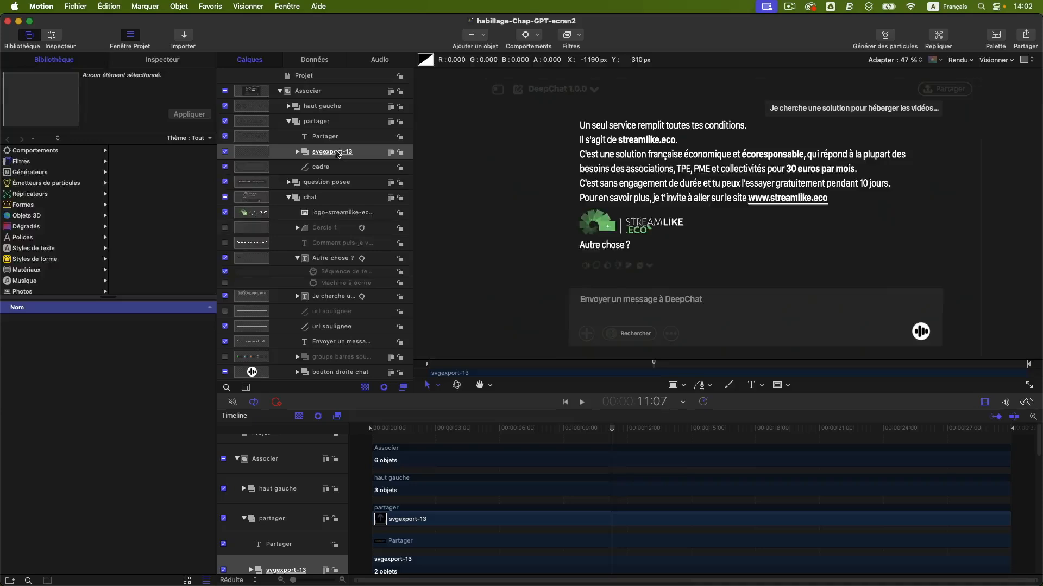
Switch to Final Cut Pro and review the music and keyboard-typing audio clips beneath the video1 timeline's video clips.
key("super+Tab")
key("super+Tab")
key("super+Tab")
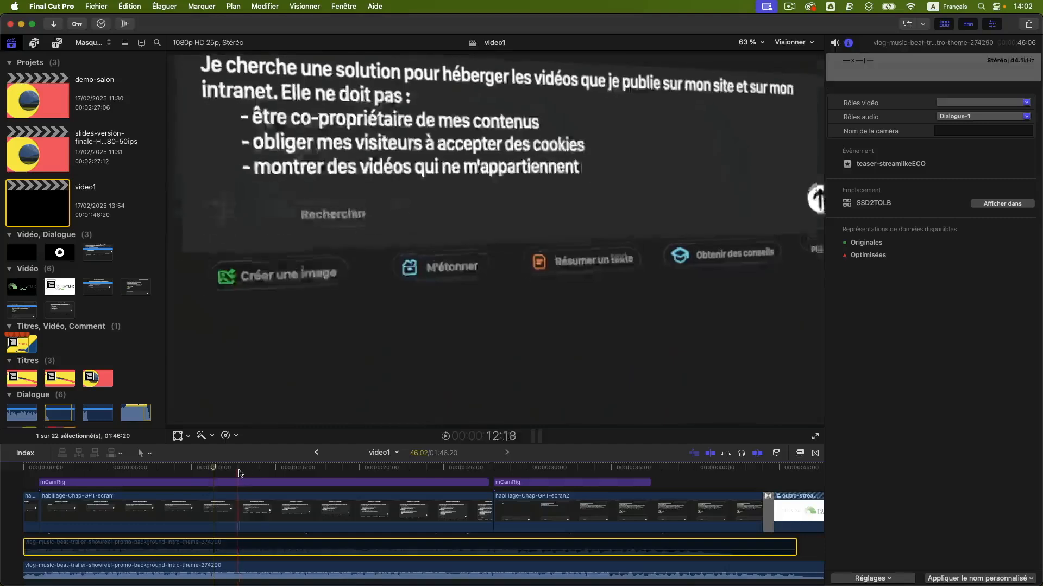
scroll(143, 522, "down", 3)
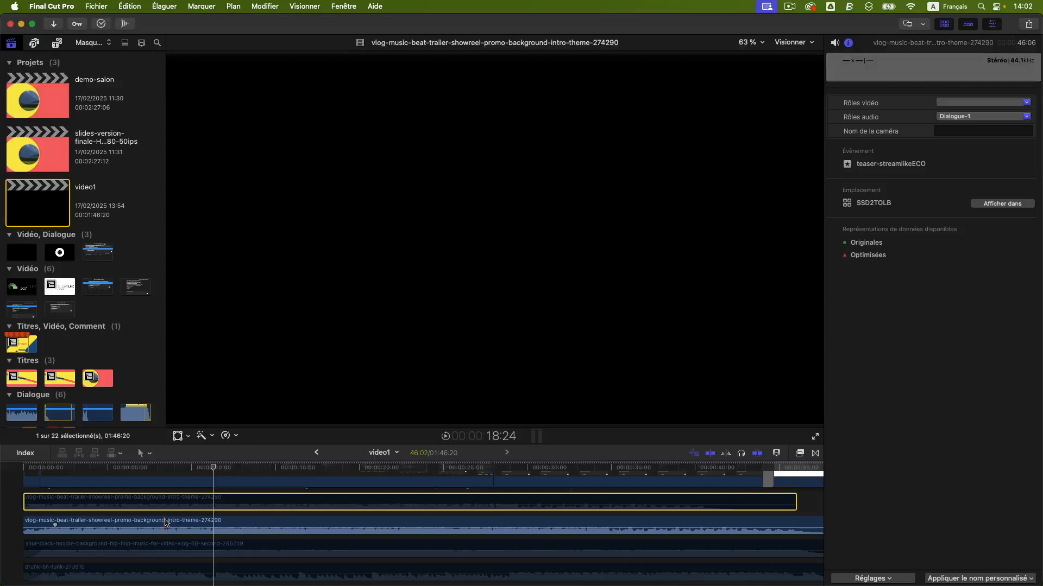
scroll(165, 522, "down", 4)
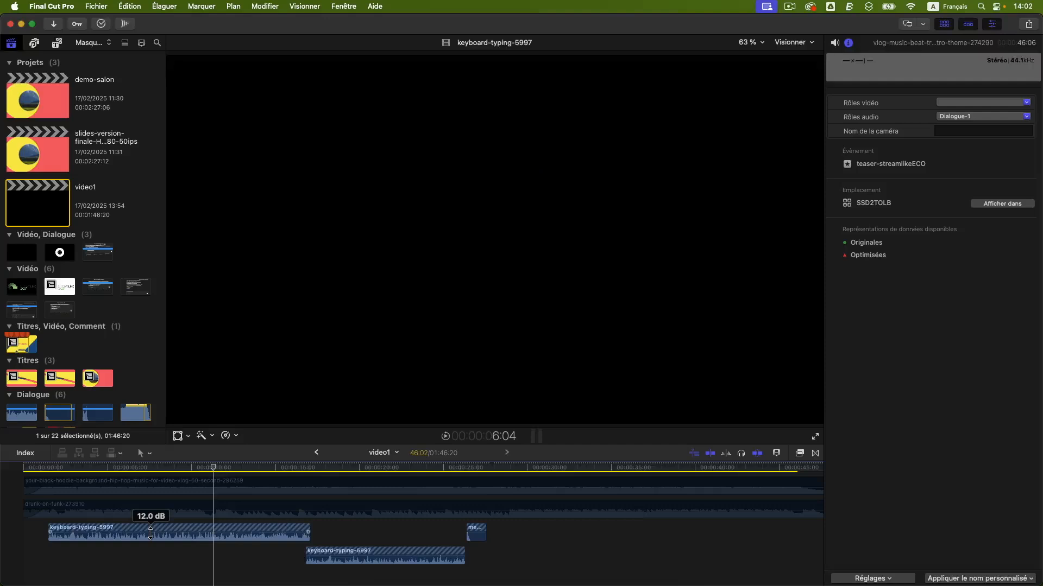
scroll(150, 533, "up", 7)
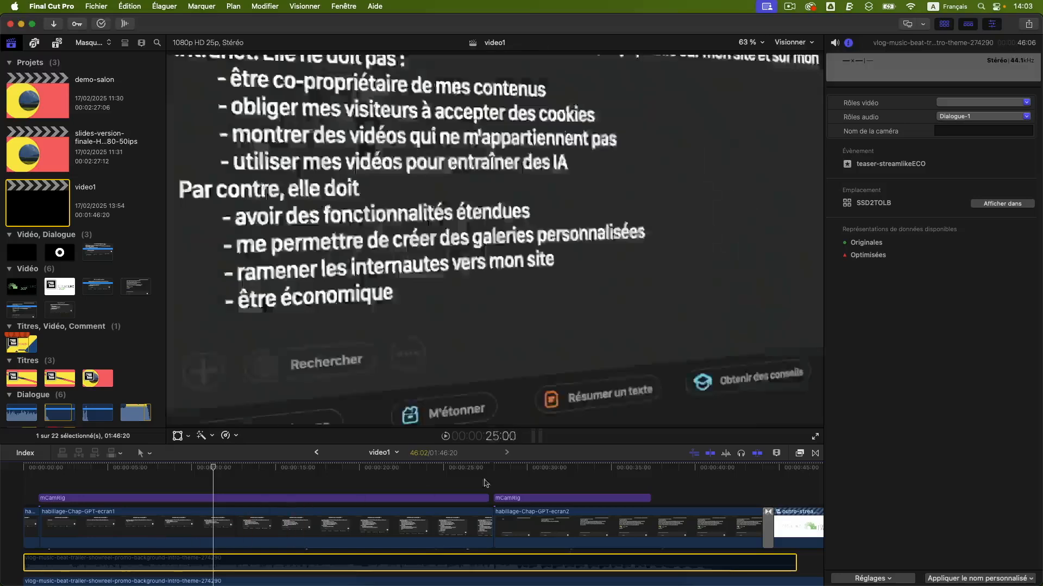
Skim the video1 timeline past the habillage-Chap-GPT-ecran2 clip to the outro-streamlike-eco clip.
scroll(653, 477, "right", 1)
scroll(653, 478, "right", 10)
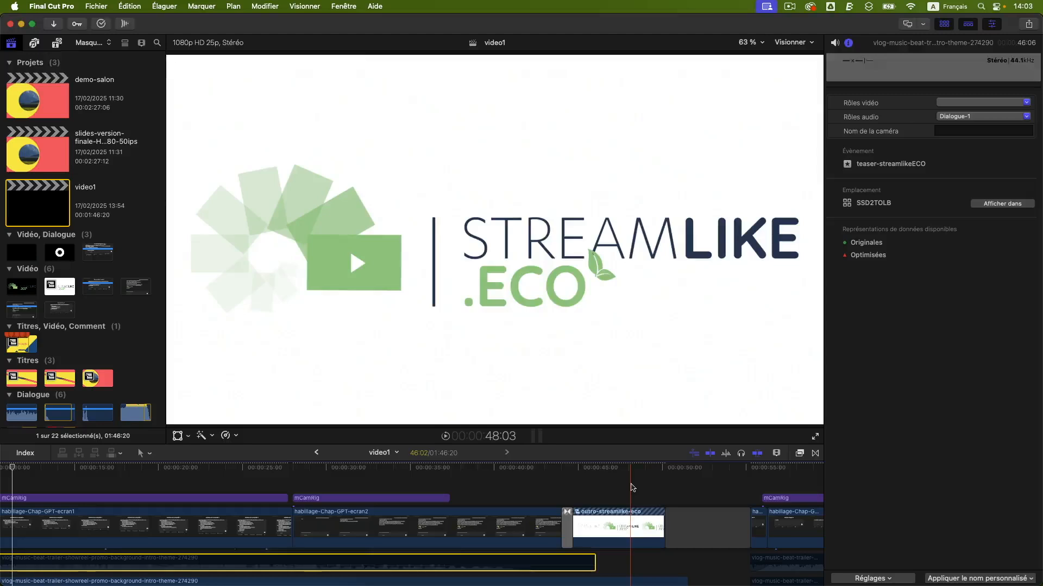
key("s")
Switch to Pixelmator Pro and open the recent document logo-streamlike-eco.
key("super+Tab")
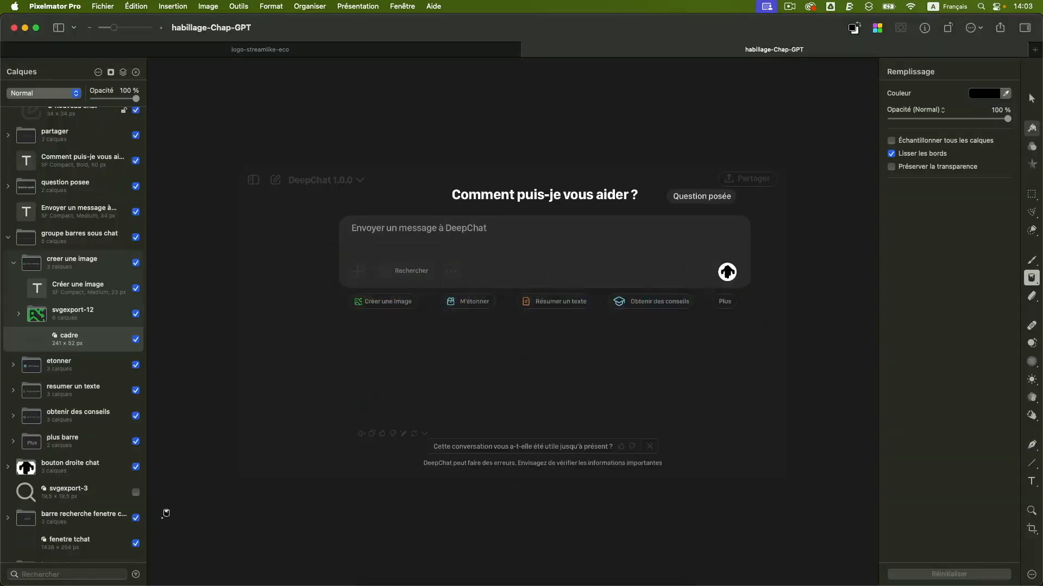
mouse_move(1, 585)
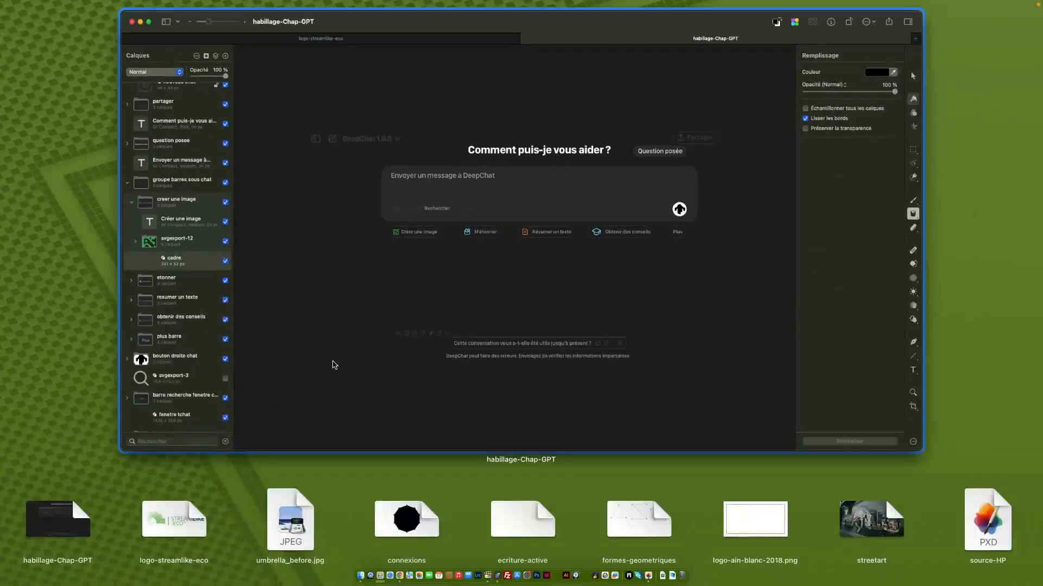
left_click(332, 364)
left_click(102, 6)
mouse_move(162, 70)
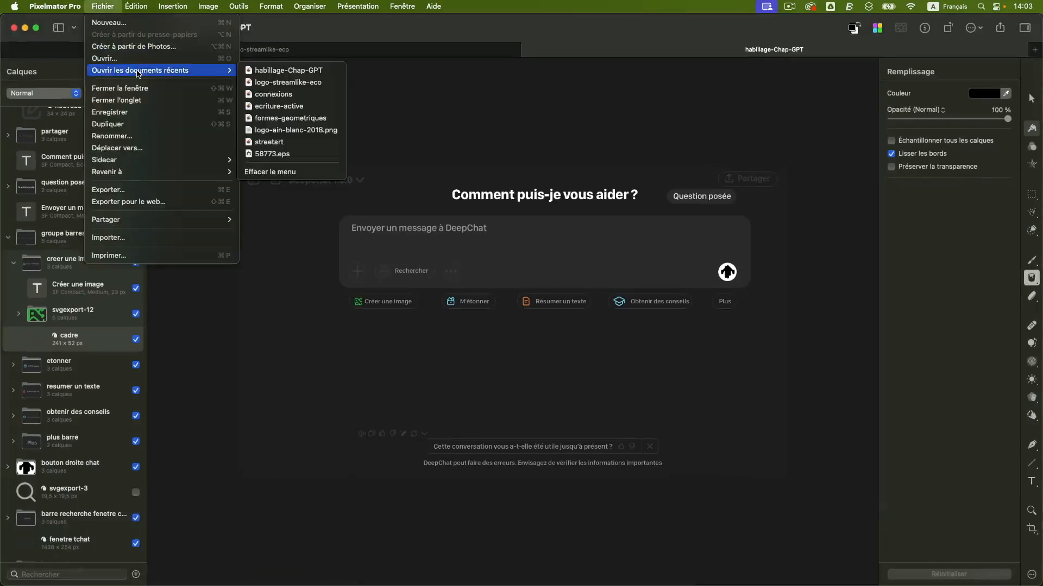
left_click(302, 84)
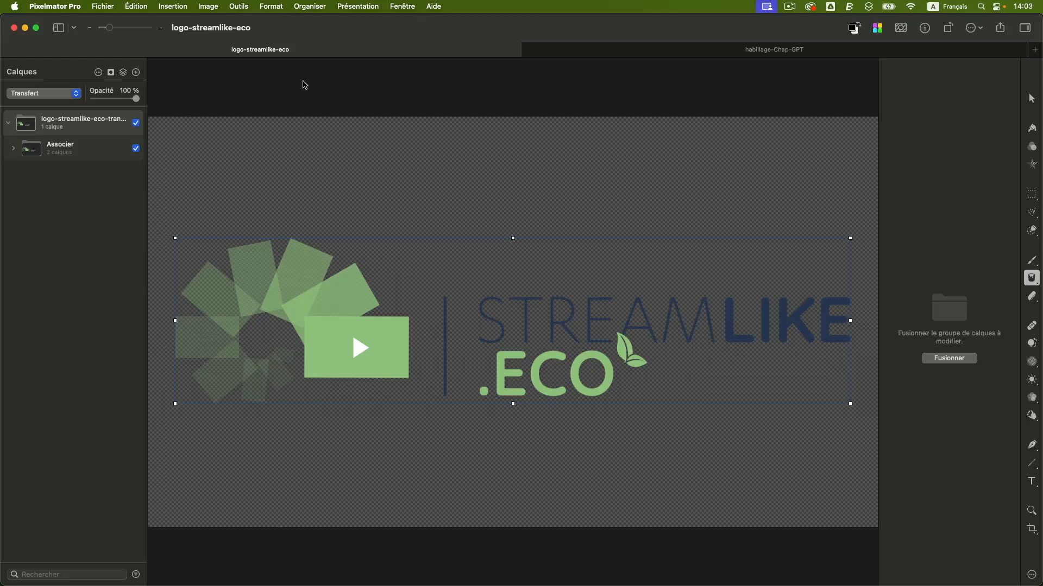
Expand the logo's nested Associer groups and inspect the two leaf paths and the remaining vector layers.
left_click(13, 148)
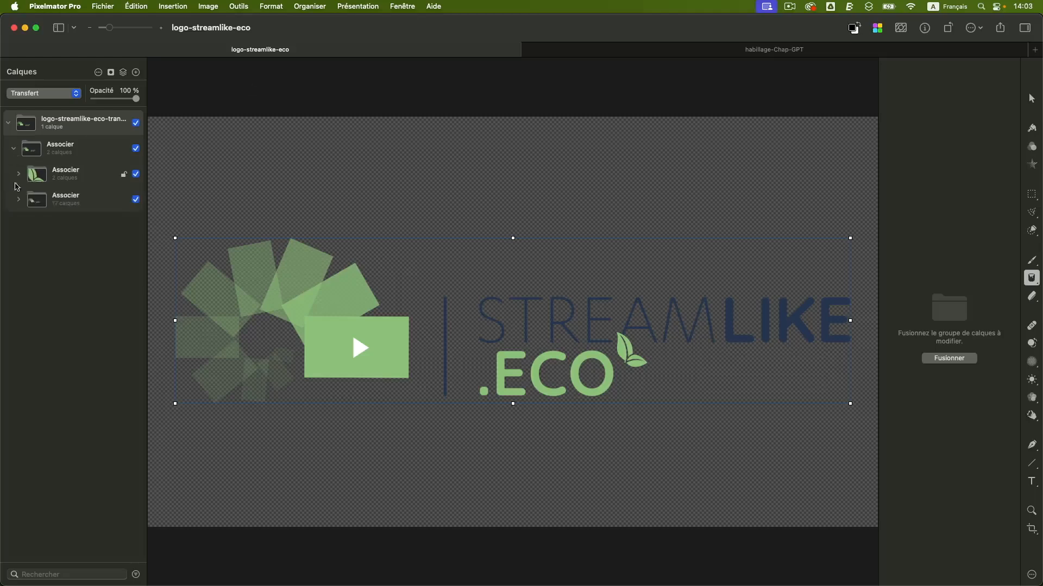
left_click(20, 174)
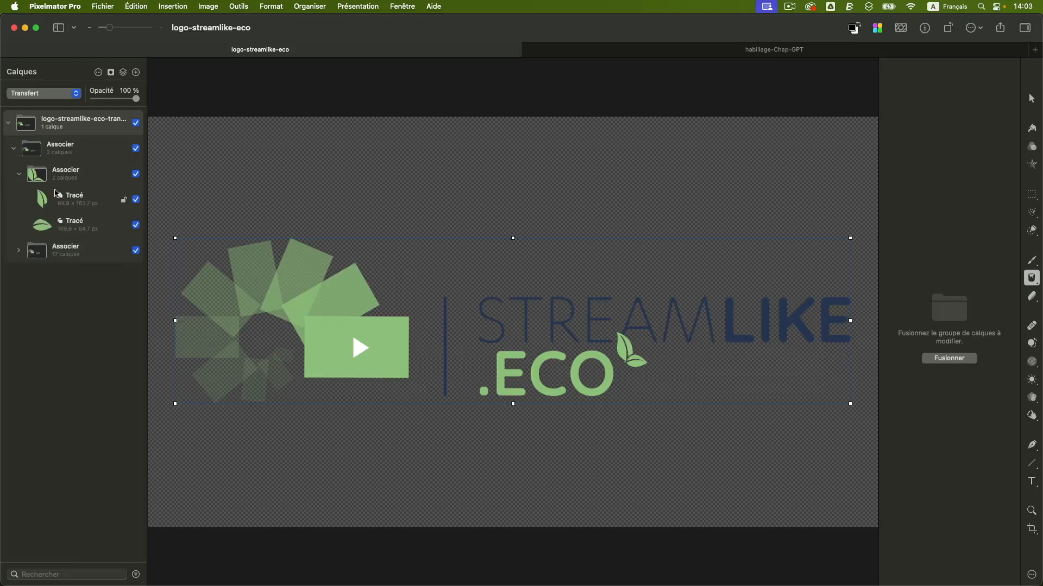
left_click(73, 202)
left_click(71, 223)
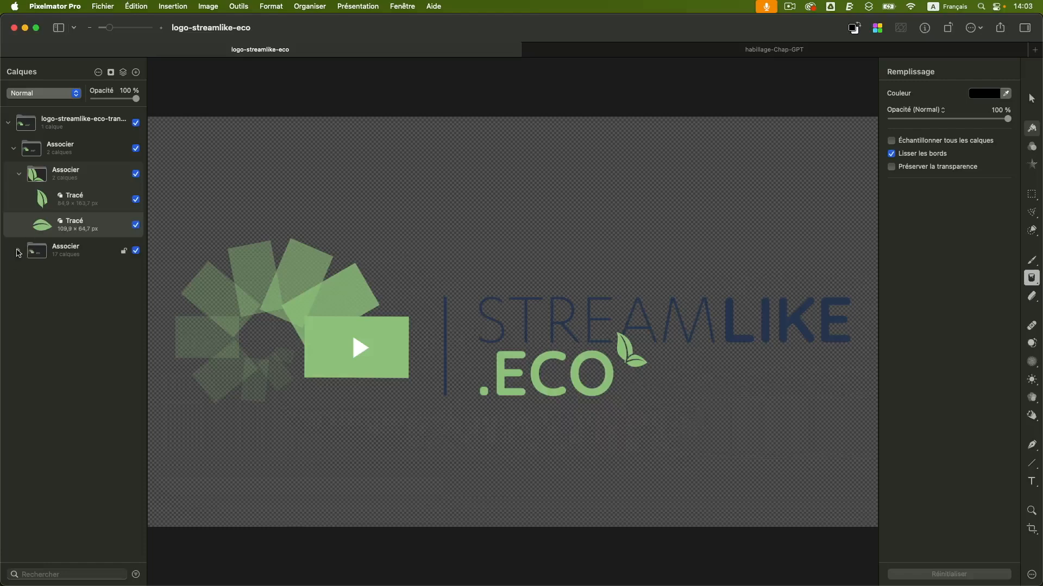
left_click(19, 250)
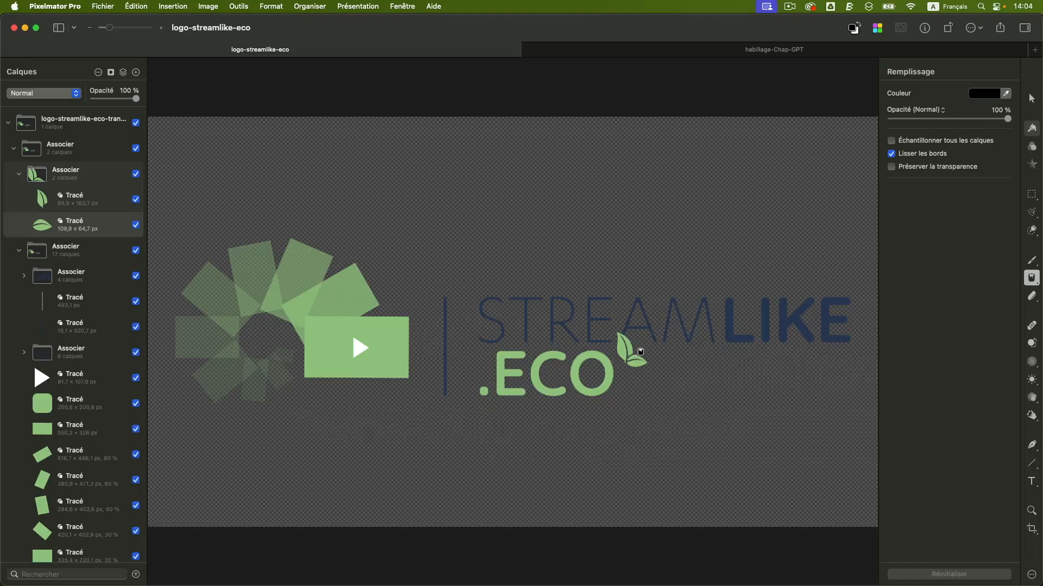
Return to Final Cut Pro, hide the inspector, and show the video1 timeline's habillage-Chap-GPT-ecran1_EN section.
key("super+Tab")
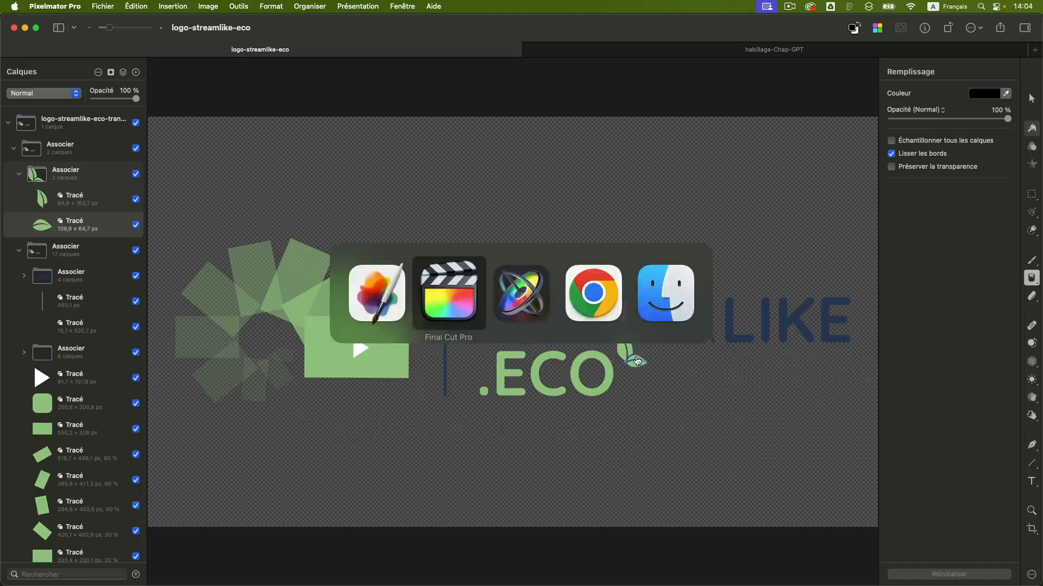
key("super+Tab")
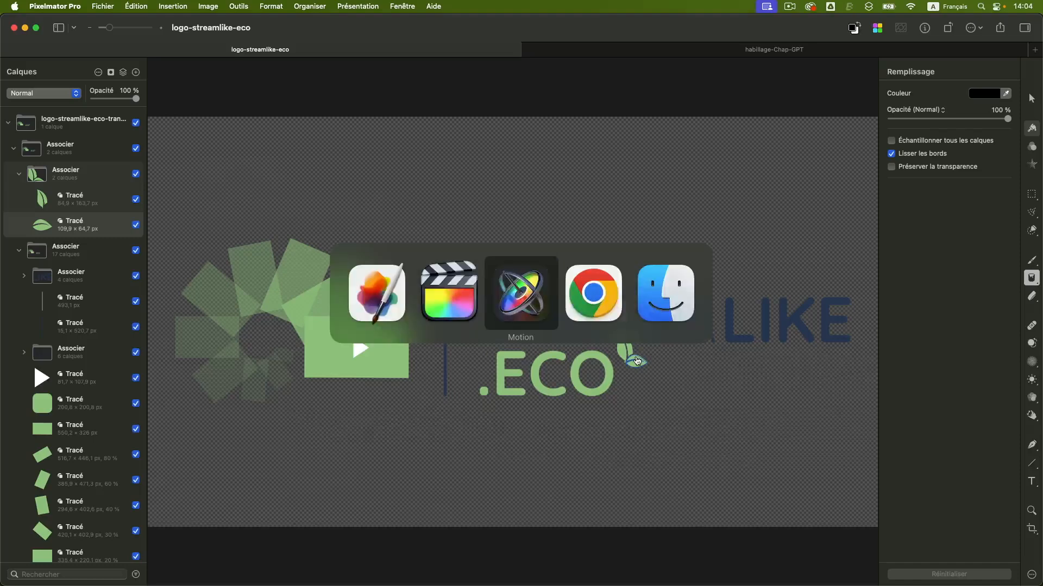
key("super+Tab")
key("super+Tab")
key("super+Tab")
key("super+Tab")
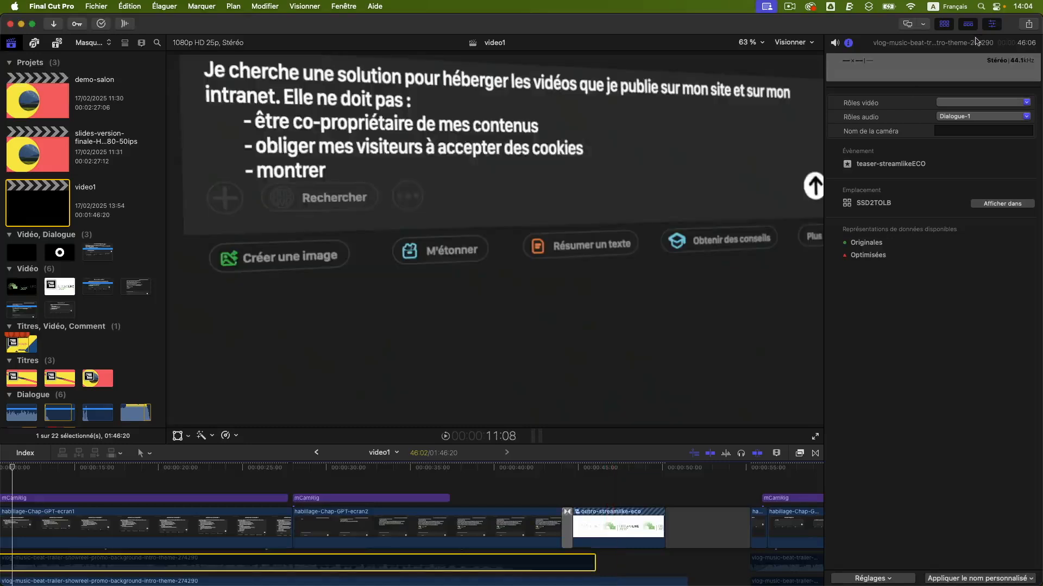
left_click(993, 27)
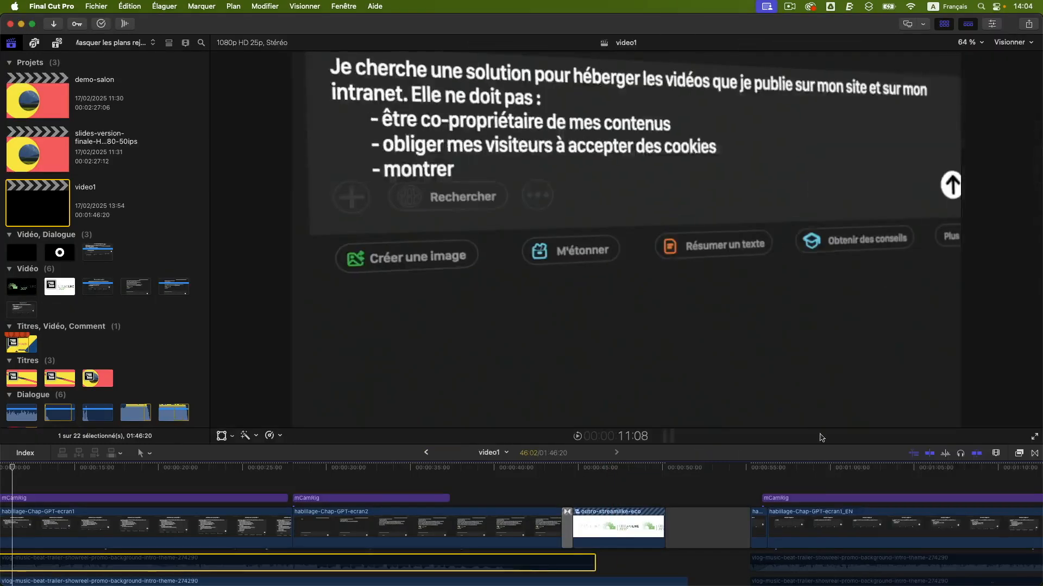
scroll(742, 497, "right", 5)
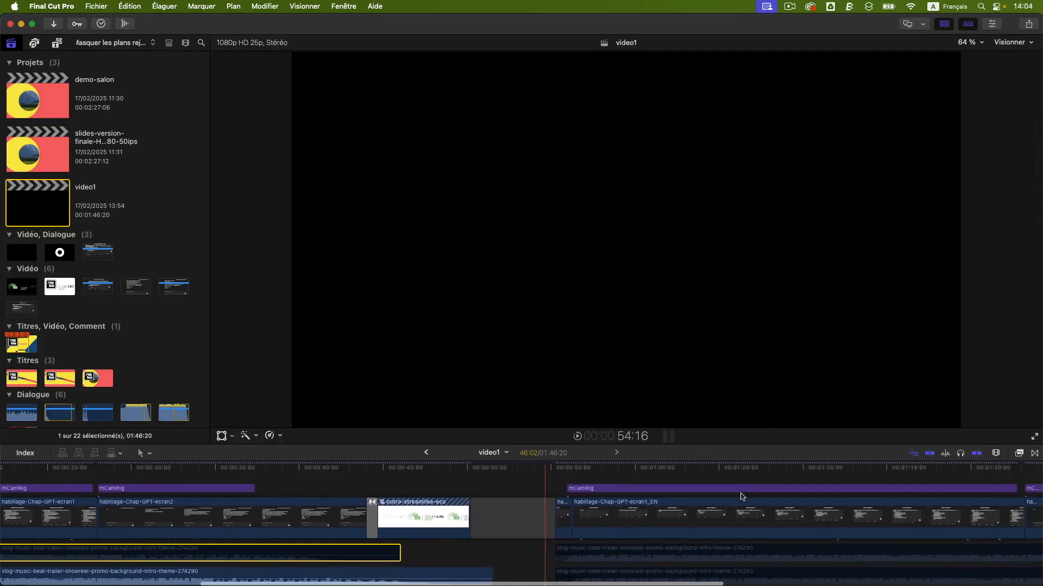